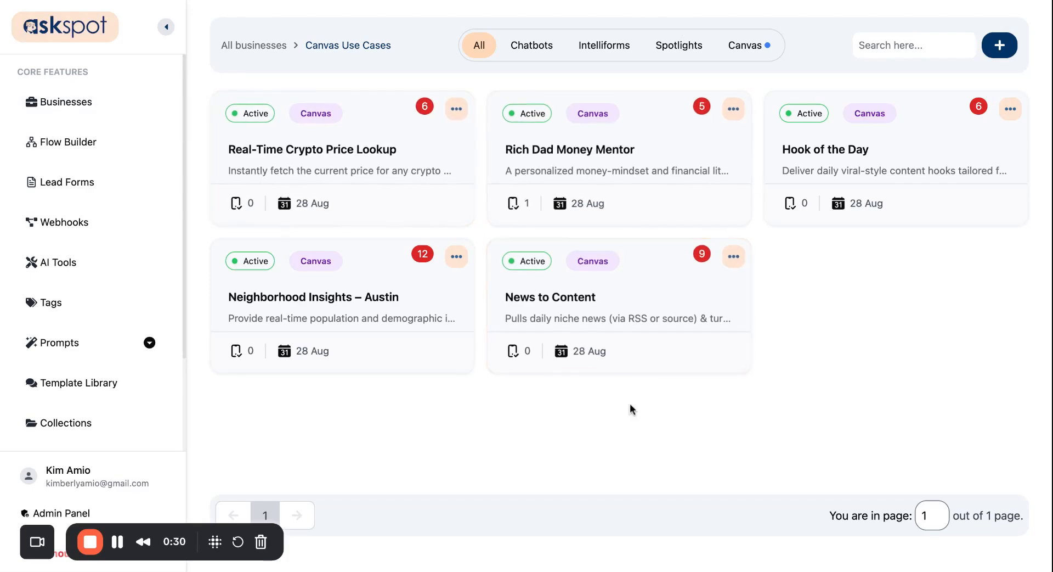
# - Create a new Canvas tool named "Newsletter Assistant" with Active status
pyautogui.click(1000, 46)
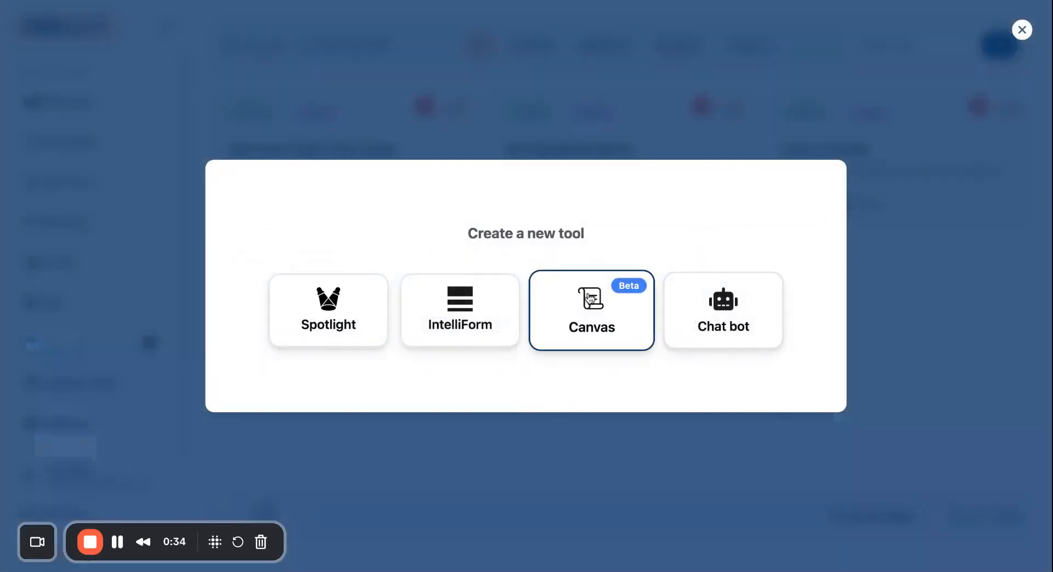
pyautogui.click(597, 329)
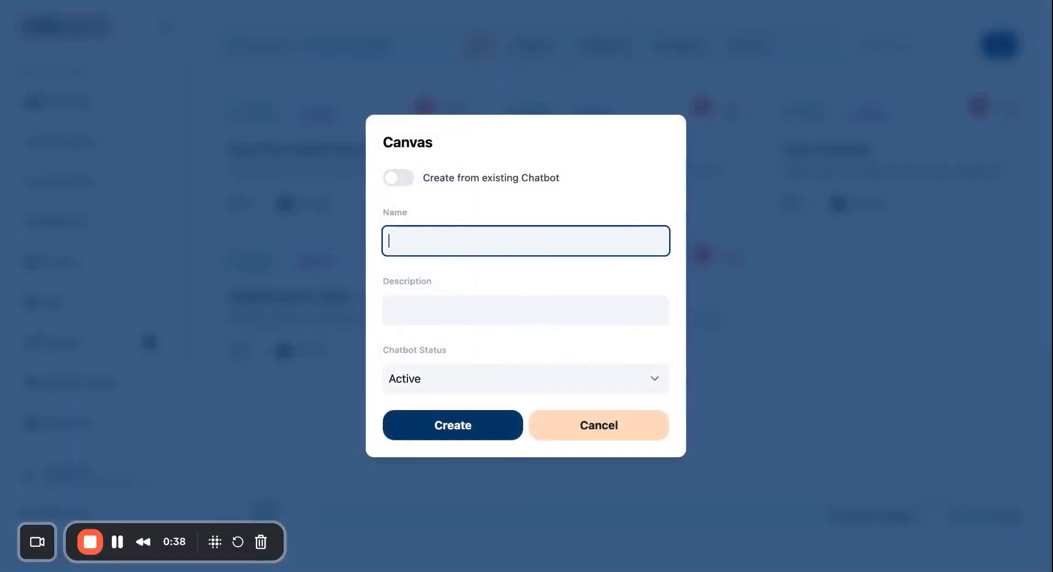
pyautogui.write('Newsletter Assistant')
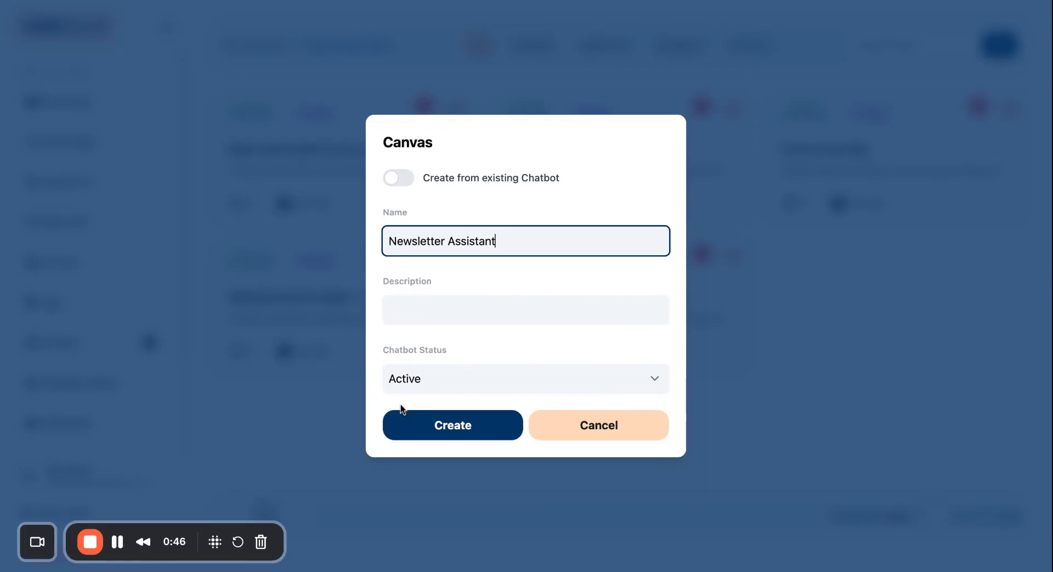
pyautogui.click(419, 428)
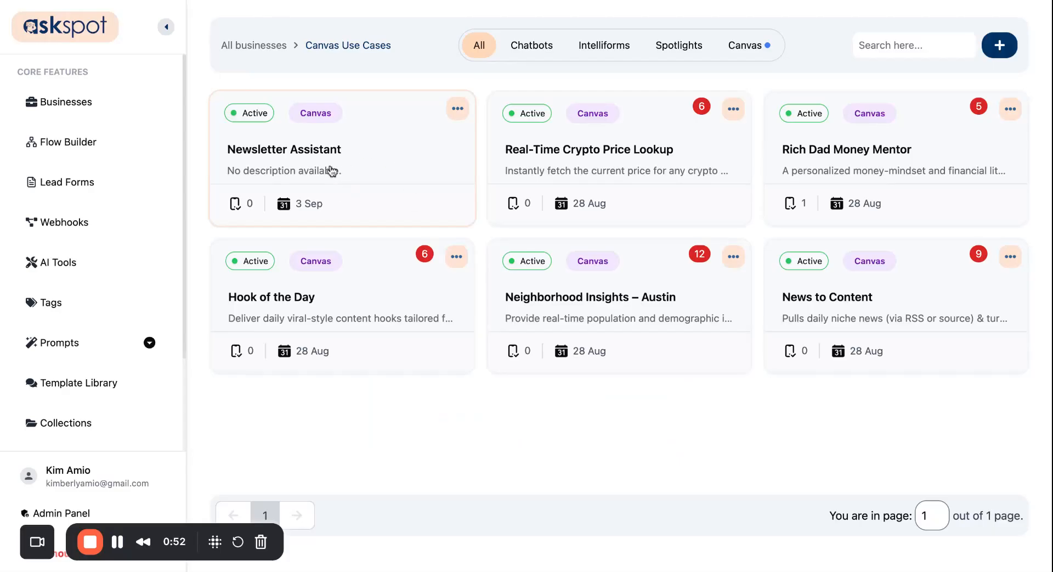
# - Open the Newsletter Assistant canvas and go to its general header settings
pyautogui.click(331, 170)
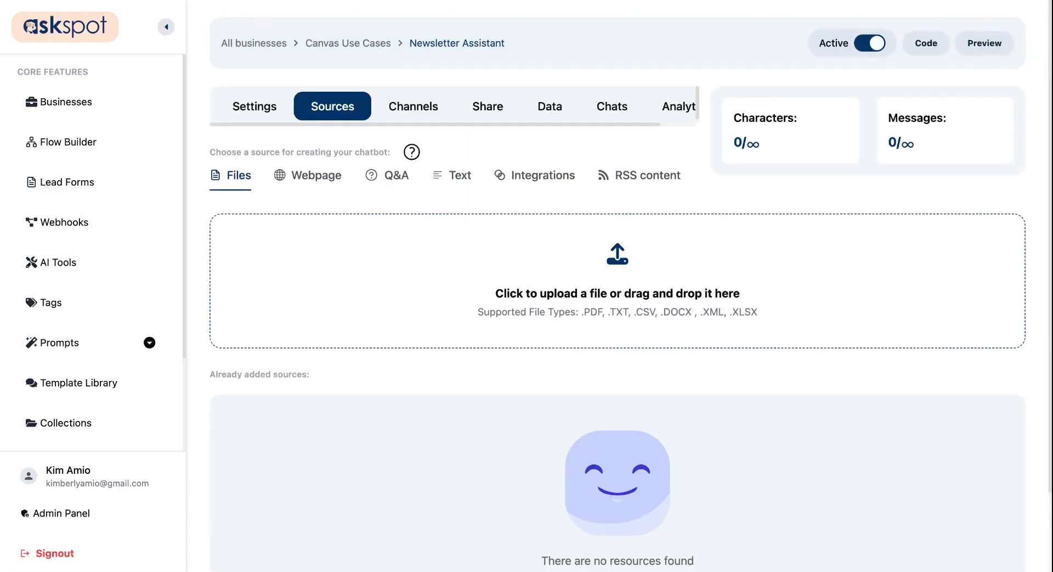
pyautogui.scroll(-2, 399, 160)
pyautogui.scroll(2, 522, 315)
pyautogui.click(261, 109)
# - Replace the header logo with the quill-and-inkwell image, uploading it directly without cropping
pyautogui.scroll(-1, 460, 261)
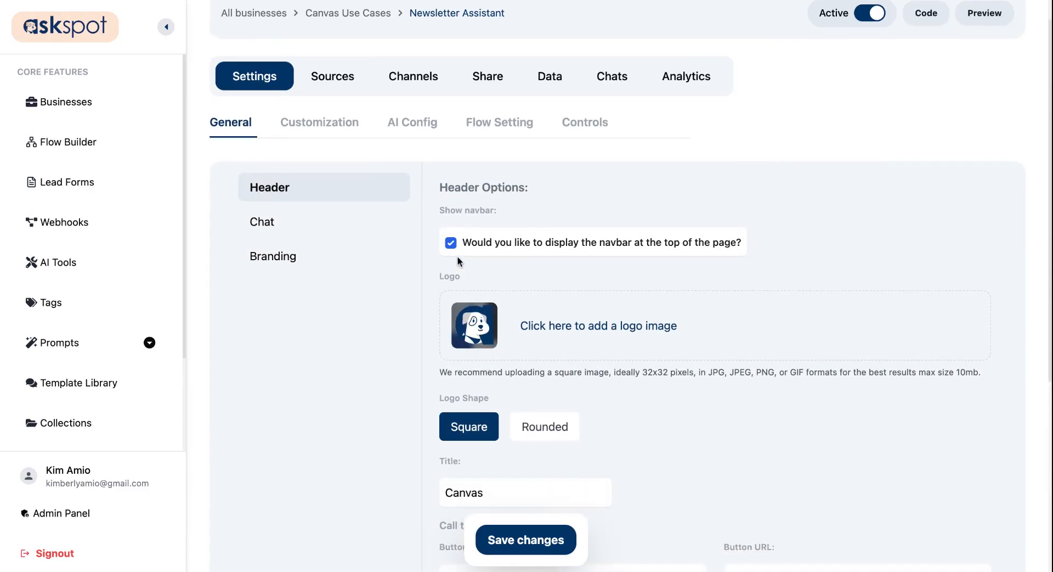
pyautogui.scroll(-1, 493, 258)
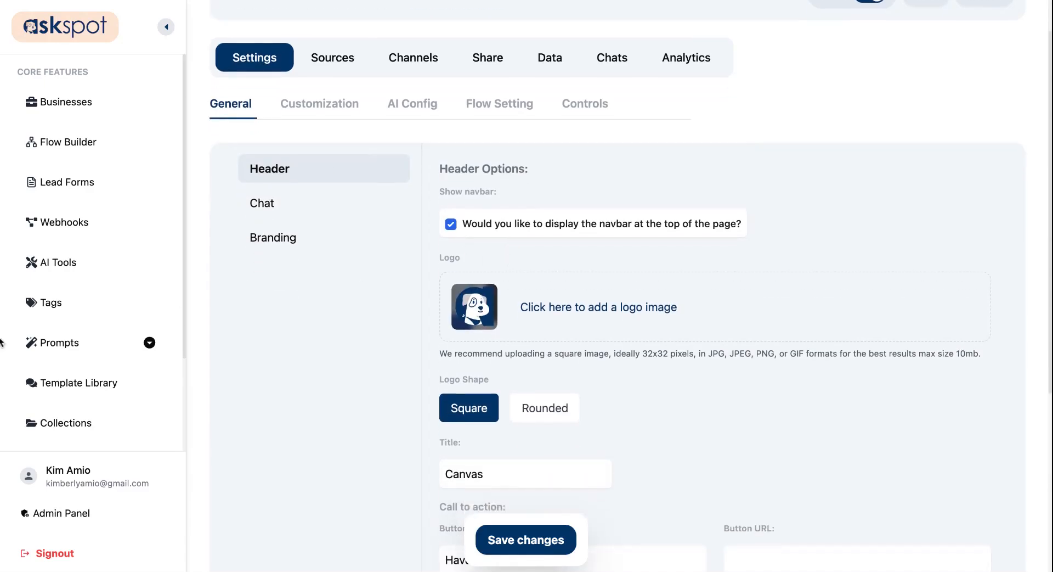
pyautogui.scroll(-1, 525, 239)
pyautogui.click(553, 296)
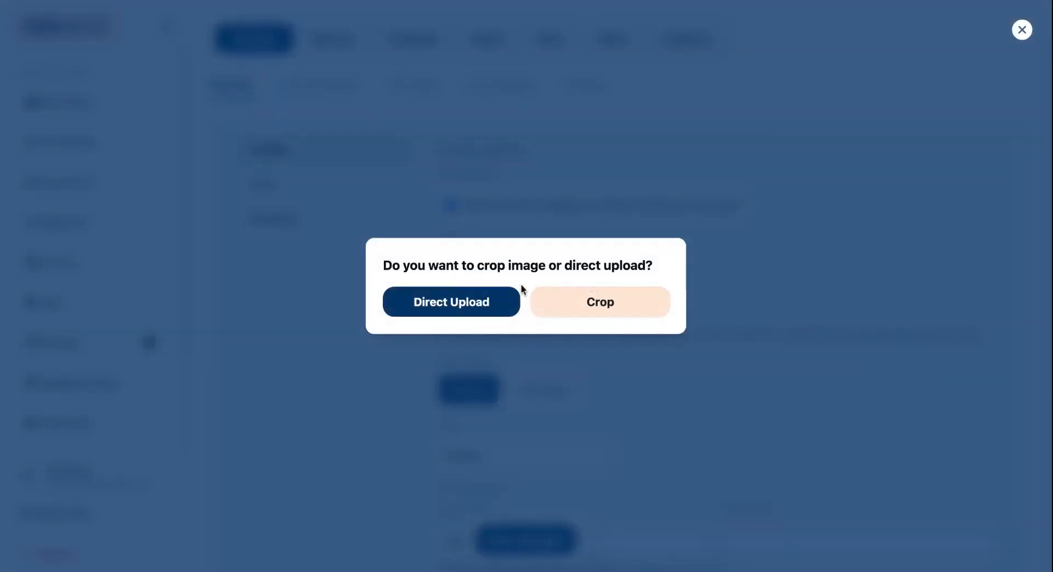
pyautogui.click(461, 300)
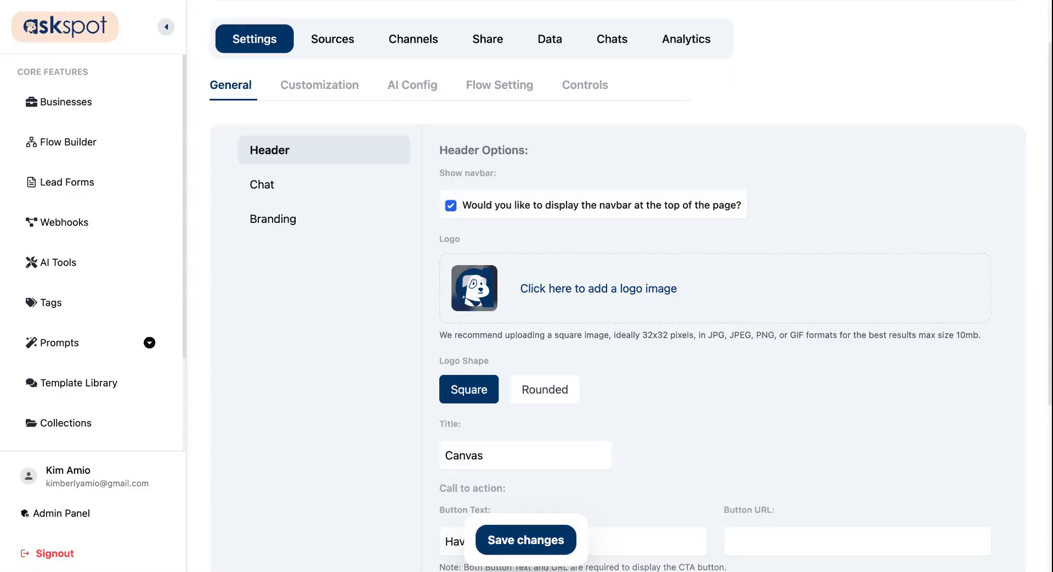
pyautogui.click(36, 20)
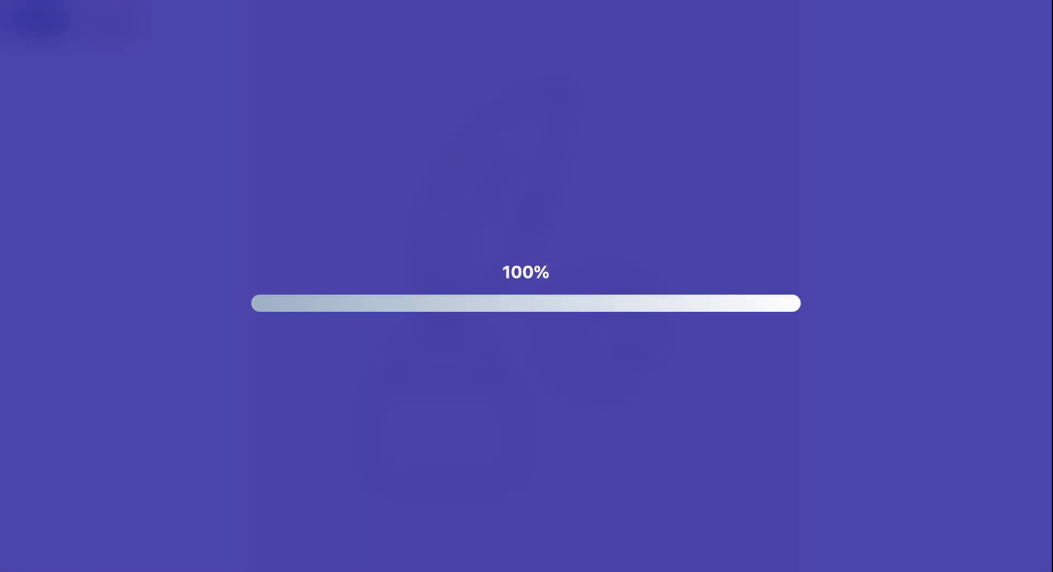
# - Set the header title to "Newsletter Generator" and the call-to-action button text to "Generate My Newsletter"
pyautogui.scroll(-3, 518, 204)
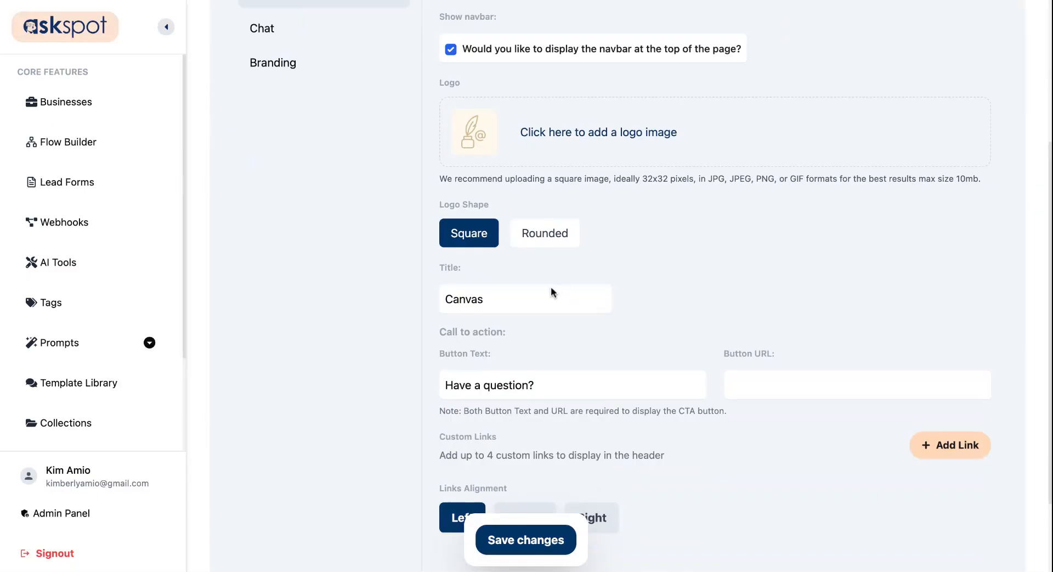
pyautogui.tripleClick(510, 296)
pyautogui.write('Newsletter Generator')
pyautogui.scroll(-1, 555, 302)
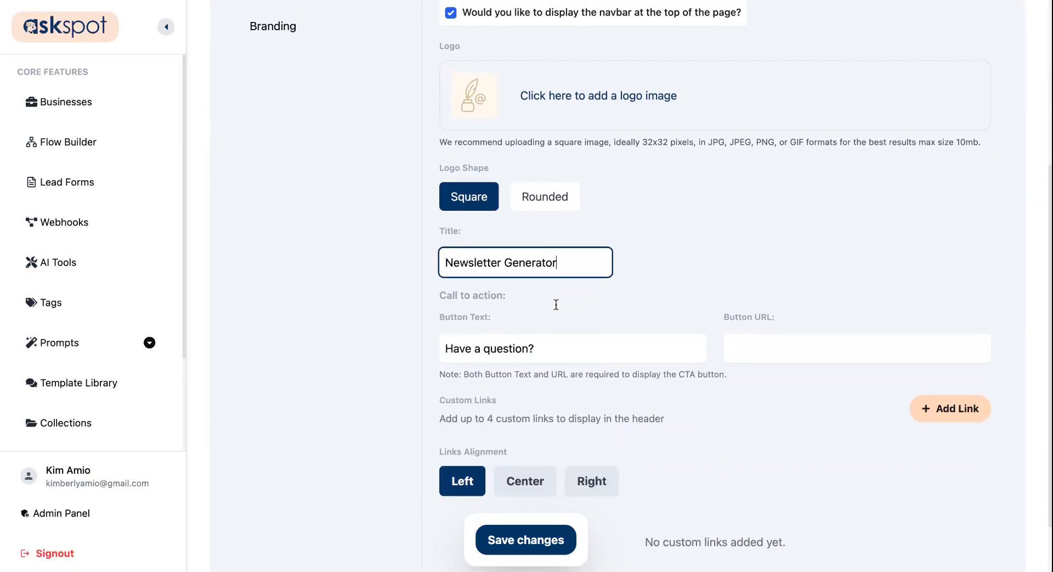
pyautogui.click(555, 301)
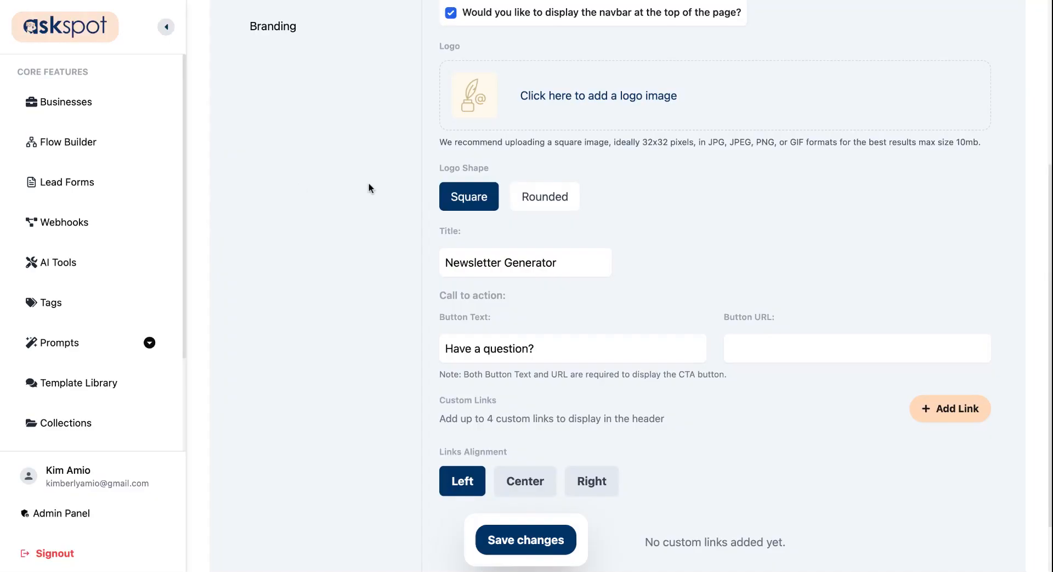
pyautogui.tripleClick(521, 353)
pyautogui.write('Generate My Newsletter')
pyautogui.click(636, 294)
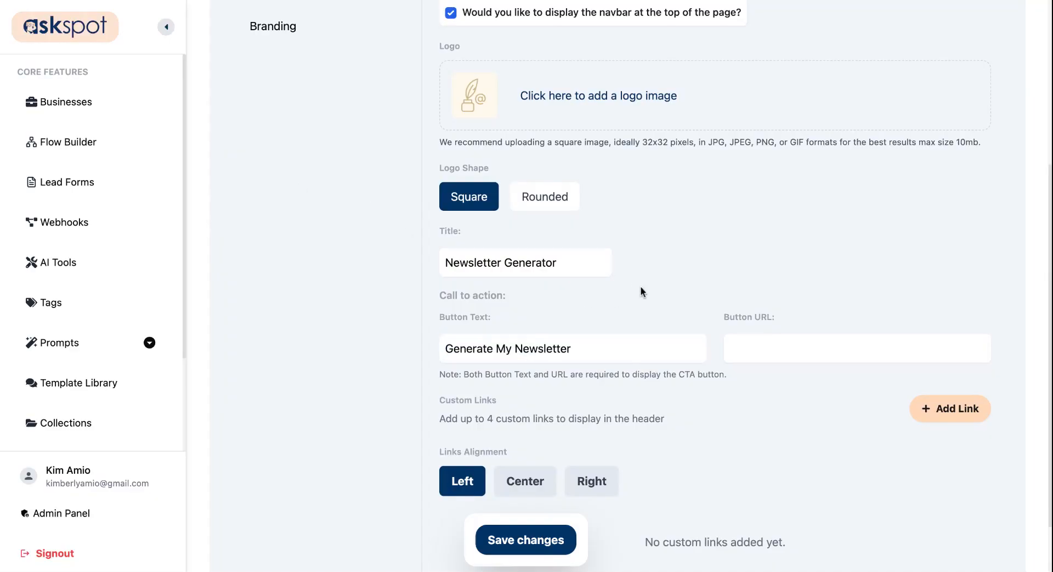
# - Paste the app.askspot.ai share-chatbot link as the call-to-action button URL and save the header settings
pyautogui.click(778, 338)
pyautogui.click(787, 291)
pyautogui.scroll(5, 853, 127)
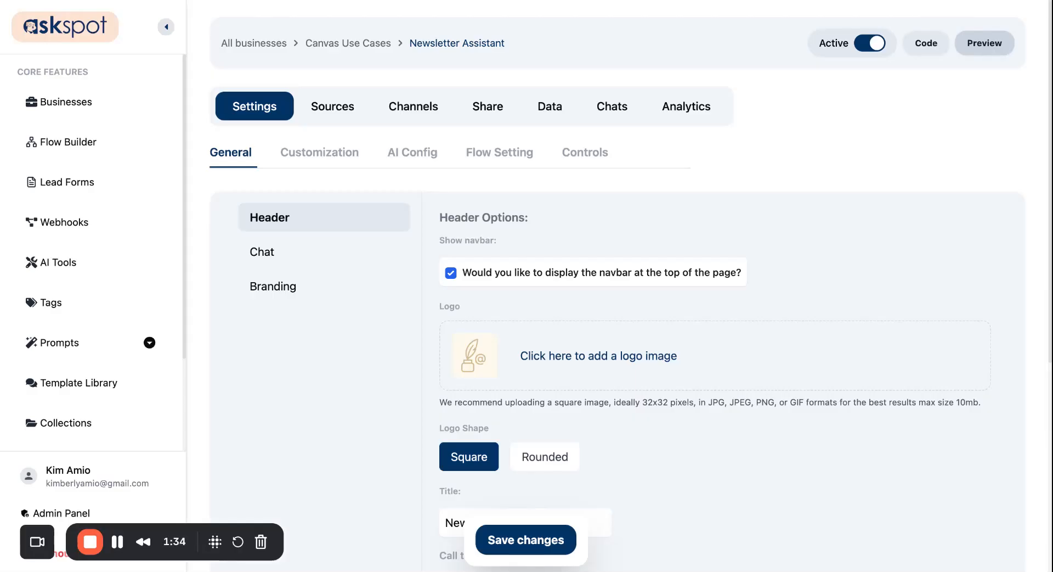
pyautogui.scroll(-5, 736, 306)
pyautogui.click(799, 277)
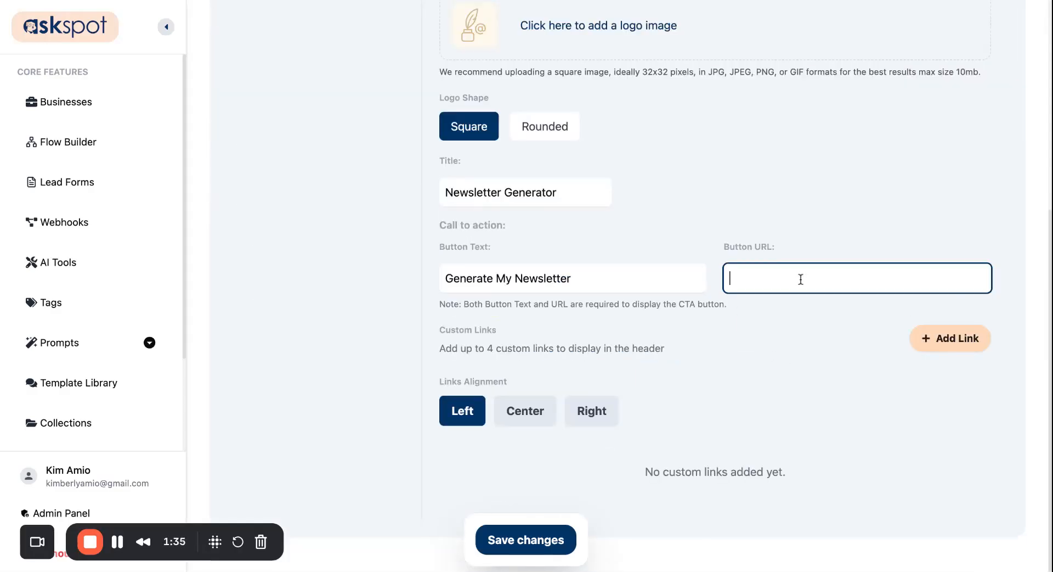
pyautogui.hotkey('ctrl', 'v')
pyautogui.click(739, 362)
pyautogui.click(519, 543)
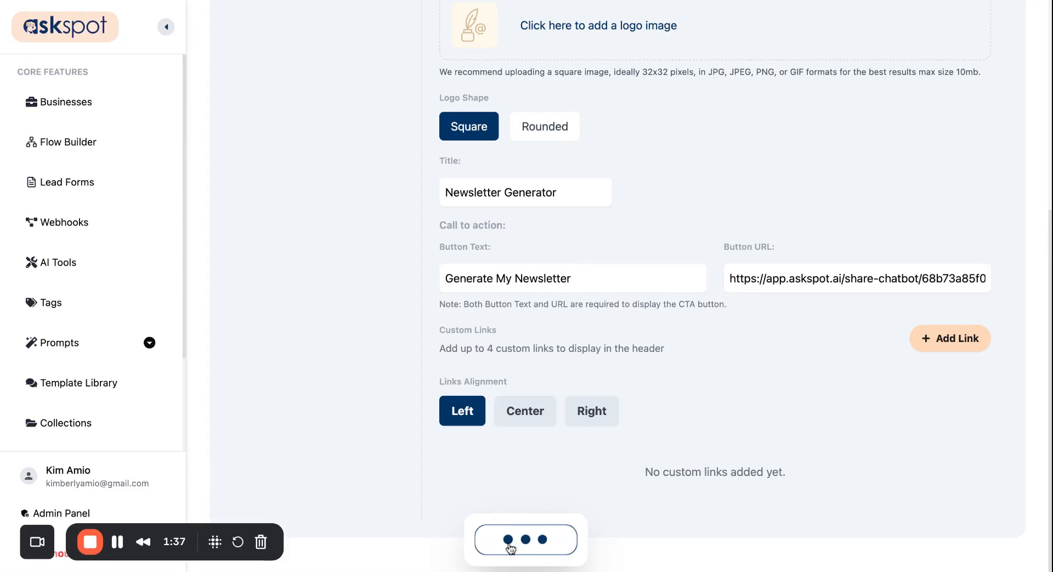
# - Enable Voice Chat in the chat settings and set the headline to "Instantly Draft Your Next Newsletter"
pyautogui.scroll(10, 646, 344)
pyautogui.scroll(-1, 548, 275)
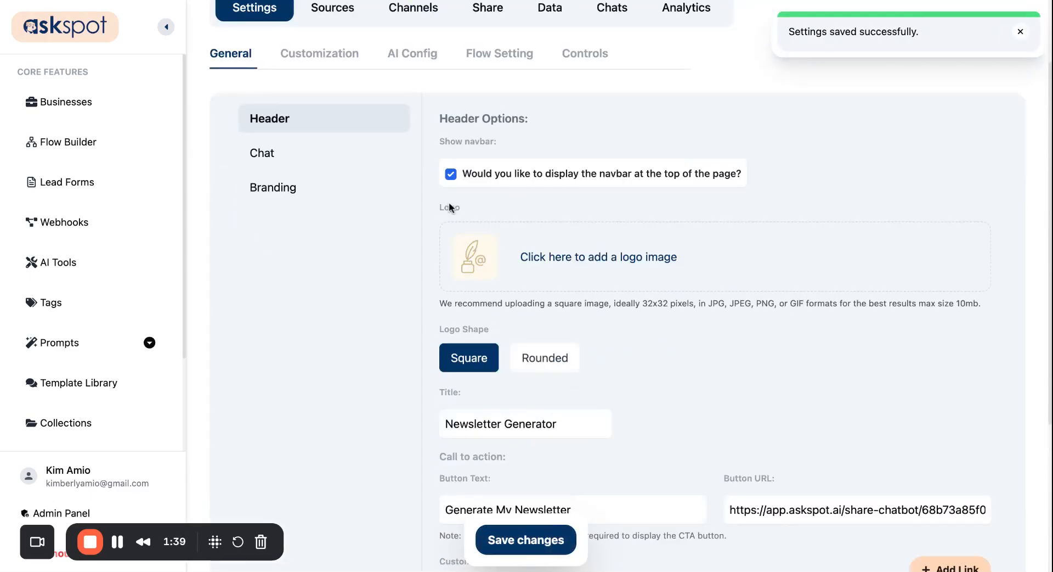
pyautogui.click(262, 154)
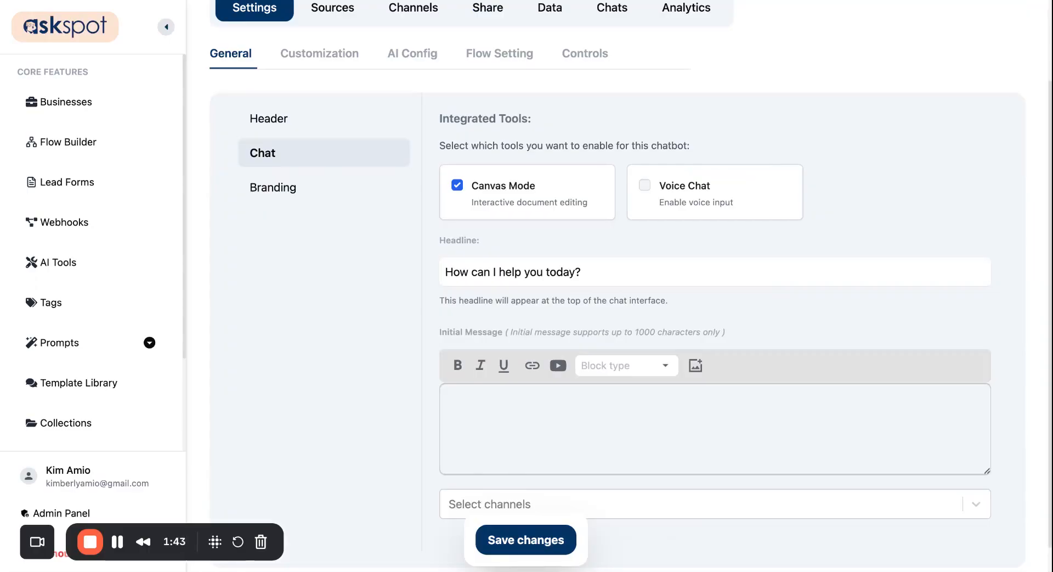
pyautogui.click(647, 187)
pyautogui.tripleClick(568, 272)
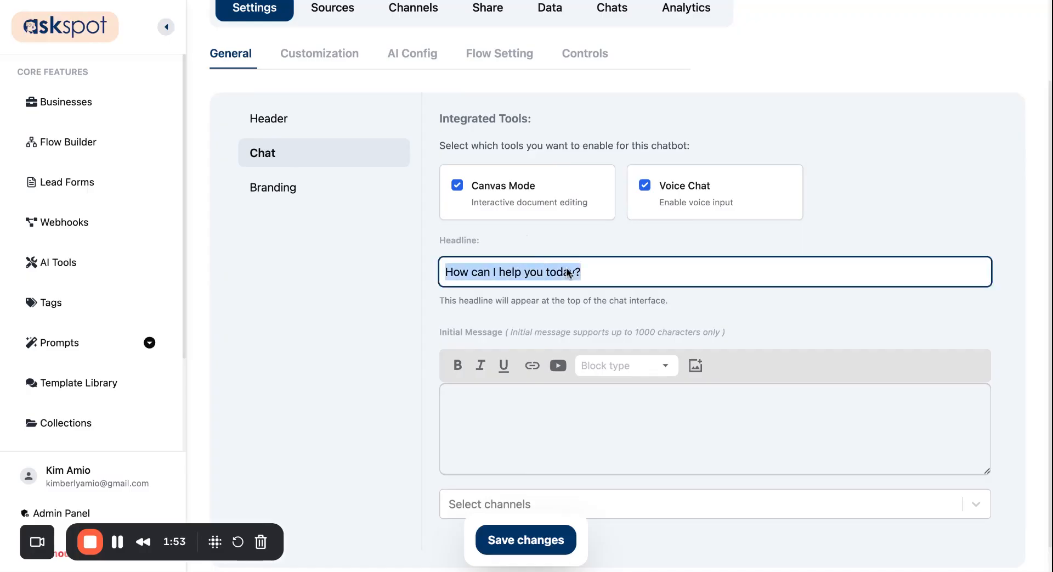
pyautogui.write('Instantly Draft Your Next Newsletter')
pyautogui.hotkey('ctrl', 'a')
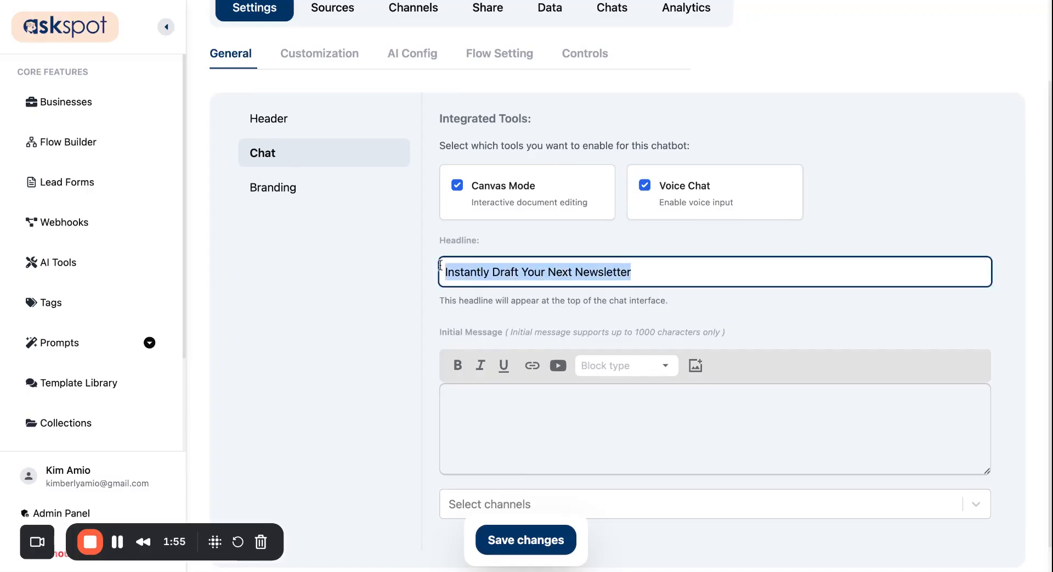
pyautogui.press('Right')
# - Paste the AI Newsletter Assistant welcome text, with its Theme and Tone instructions and example request, as the initial message
pyautogui.press('super+Tab')
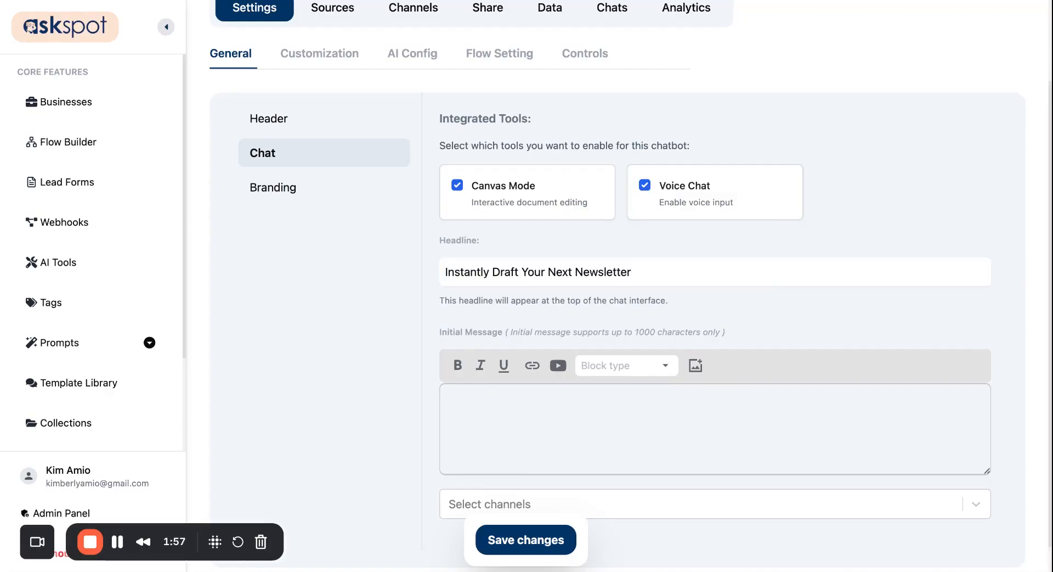
pyautogui.press('super+Tab')
pyautogui.click(477, 397)
pyautogui.press('super+v')
# - Review the initial message's welcome line, tone options and example Theme and Tone request
pyautogui.scroll(5, 592, 445)
pyautogui.moveTo(551, 428); pyautogui.dragTo(499, 402)
pyautogui.click(499, 402)
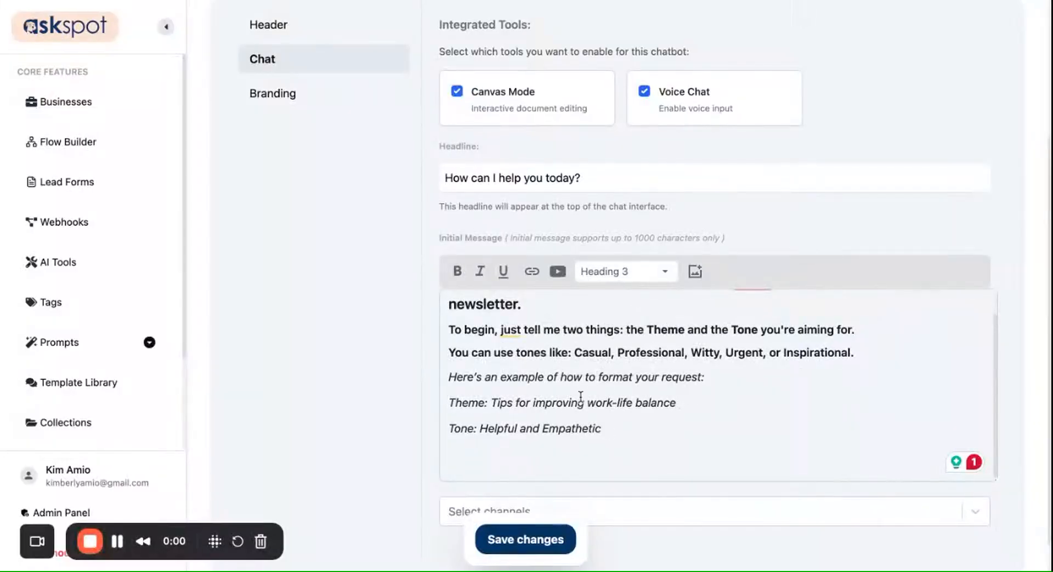
pyautogui.scroll(1, 634, 371)
pyautogui.click(555, 317)
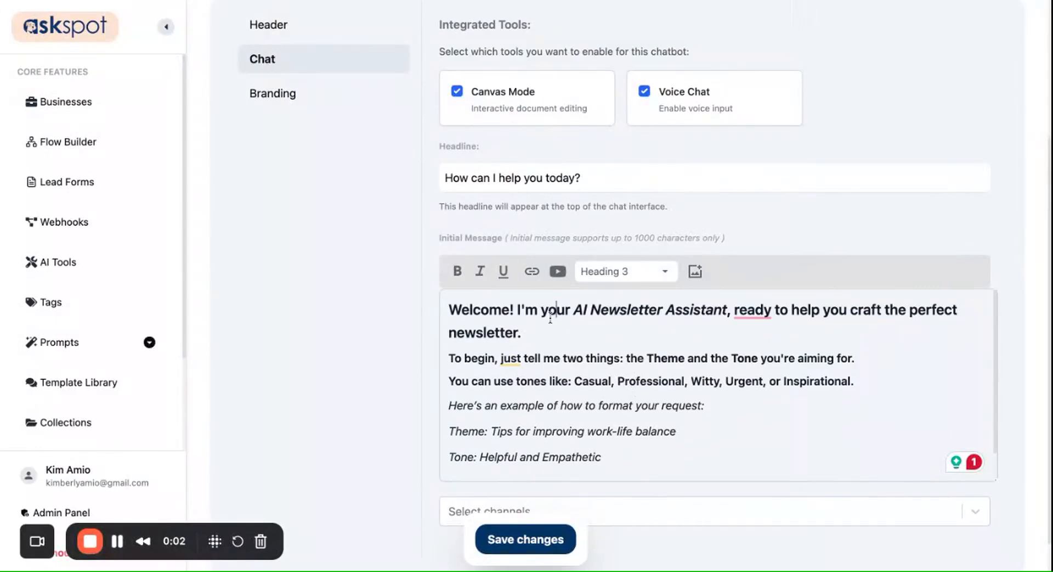
pyautogui.tripleClick(568, 318)
pyautogui.click(619, 332)
pyautogui.scroll(-1, 665, 366)
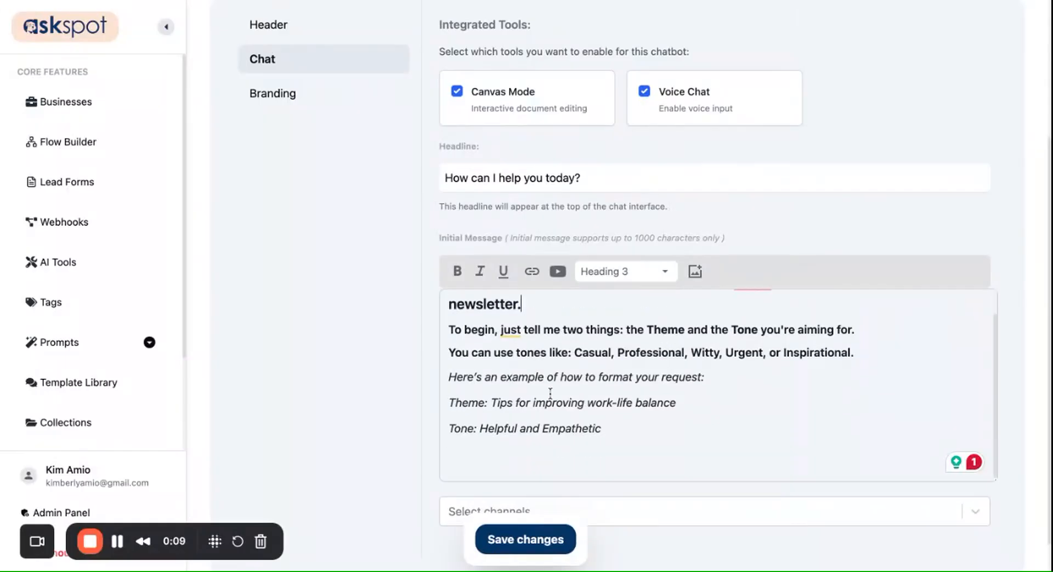
pyautogui.tripleClick(618, 428)
pyautogui.click(538, 395)
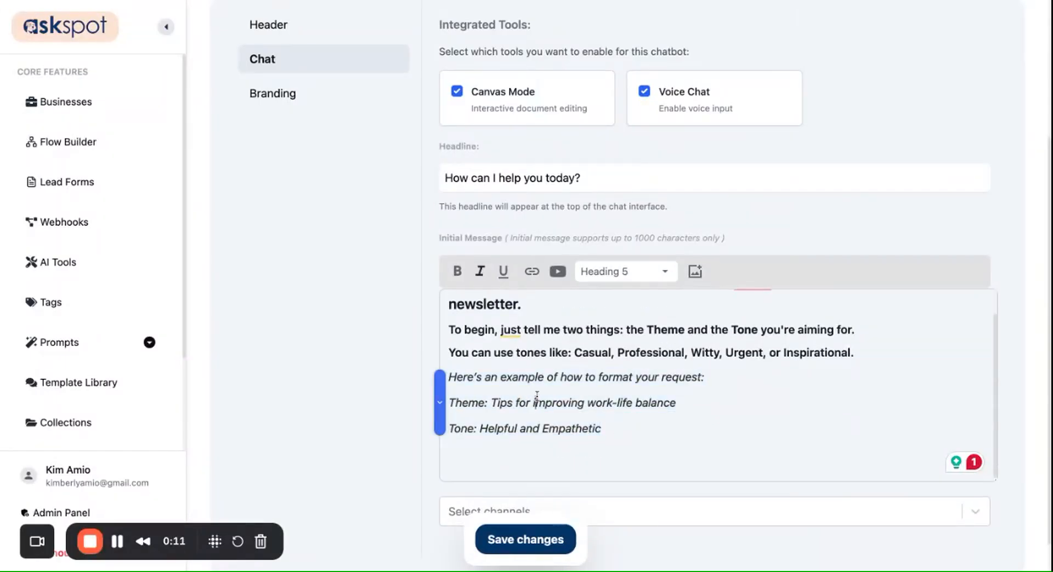
pyautogui.scroll(1, 682, 397)
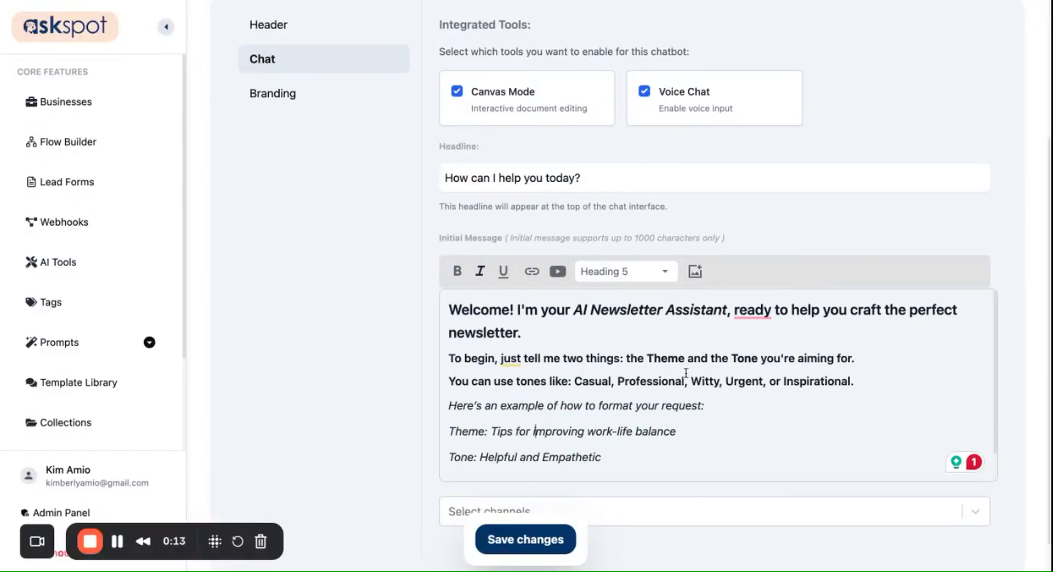
pyautogui.scroll(-1, 685, 373)
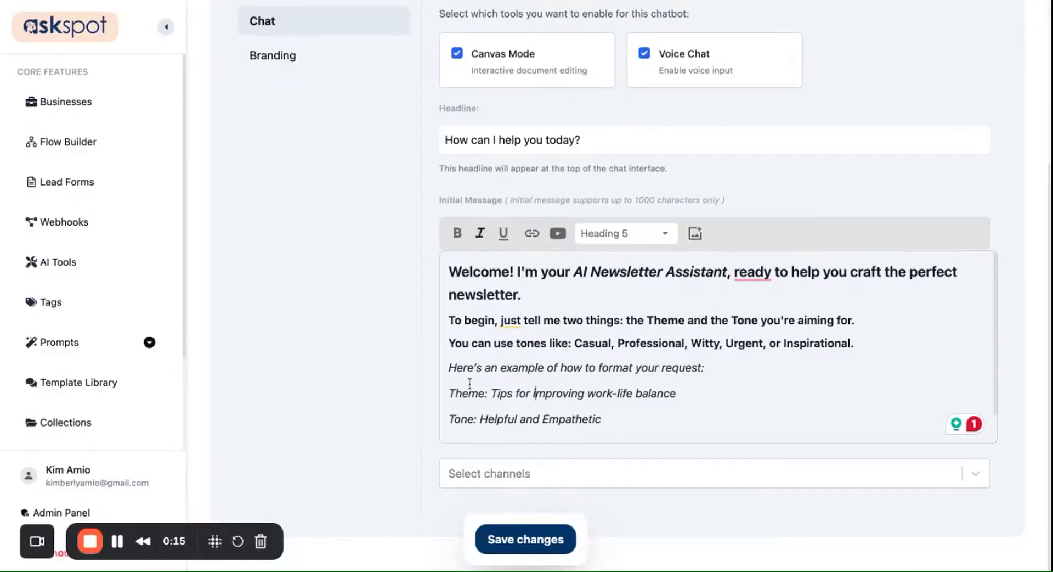
pyautogui.doubleClick(456, 393)
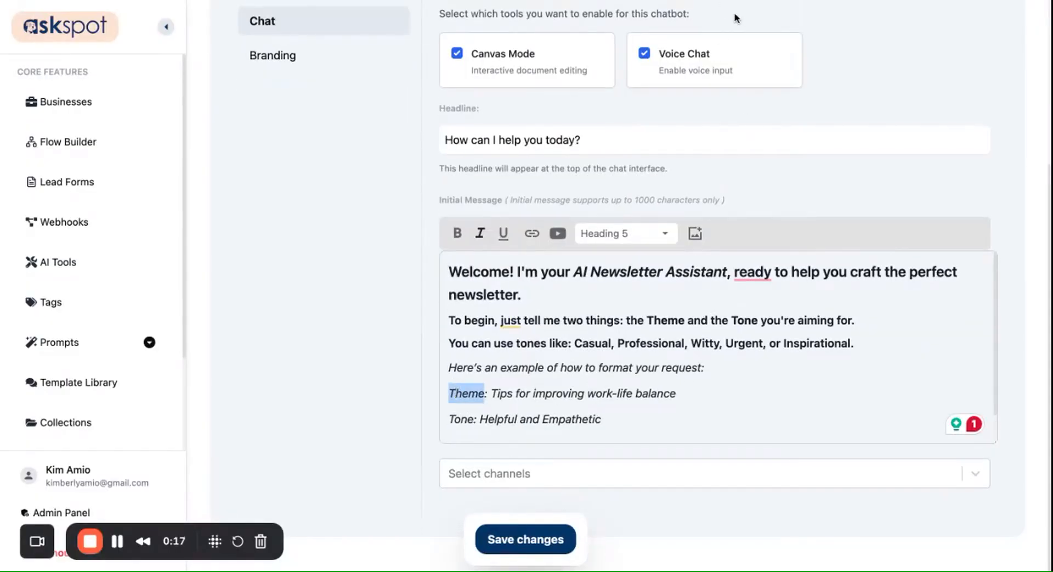
# - Examine the branding options, including the branding text and branding link
pyautogui.scroll(6, 665, 64)
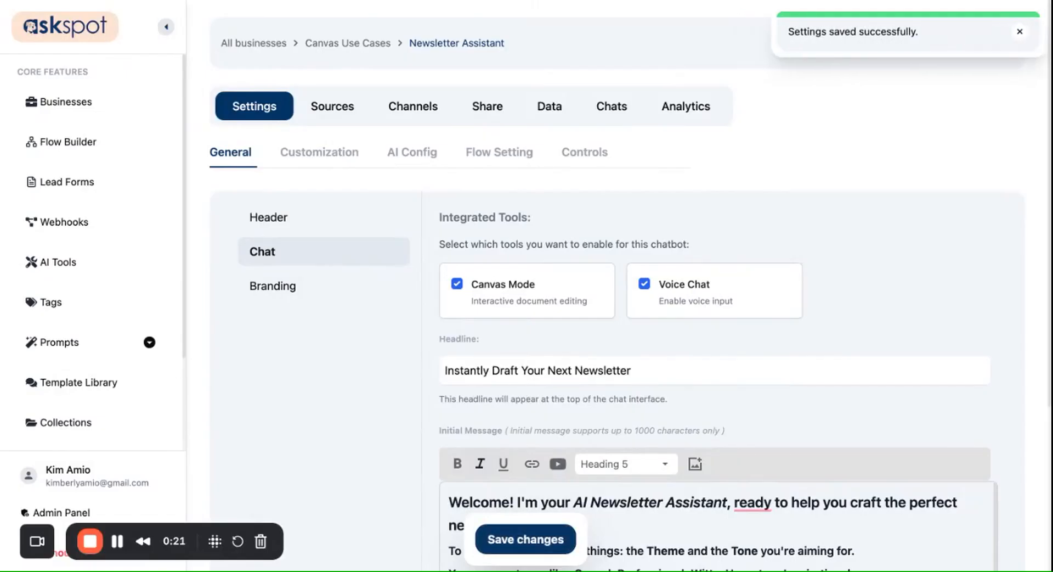
pyautogui.click(281, 296)
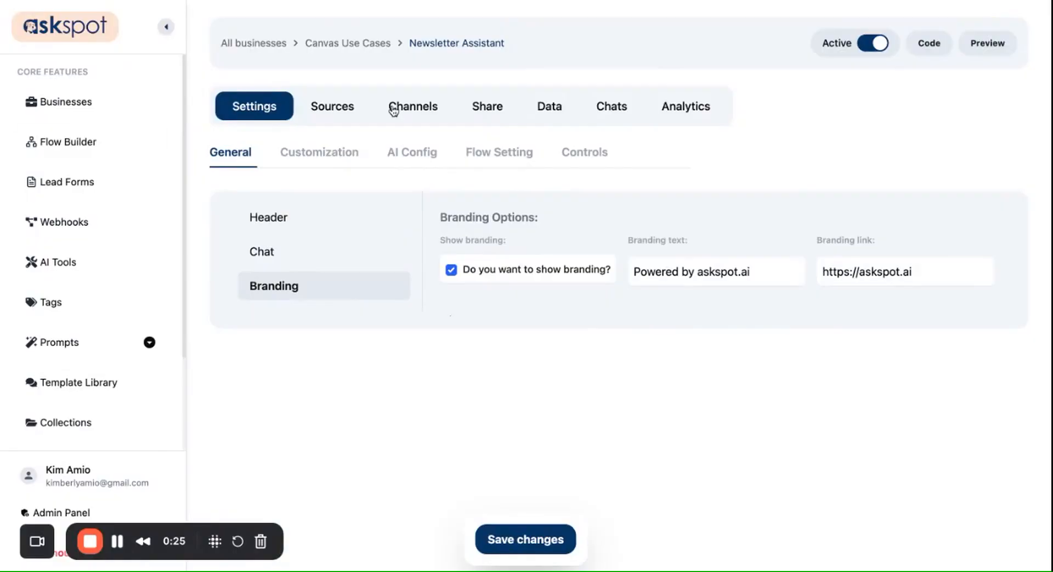
pyautogui.tripleClick(729, 276)
pyautogui.click(785, 329)
pyautogui.tripleClick(860, 276)
pyautogui.click(835, 321)
pyautogui.tripleClick(863, 280)
pyautogui.click(750, 340)
# - Examine the preset and custom color themes available in the canvas customization settings
pyautogui.click(349, 164)
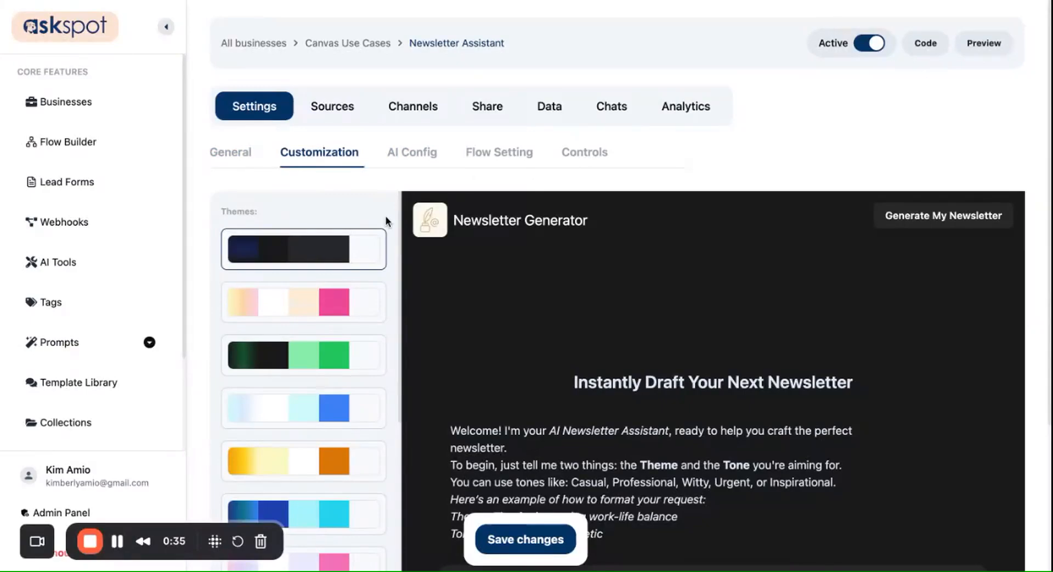
pyautogui.scroll(-3, 386, 215)
pyautogui.scroll(3, 479, 166)
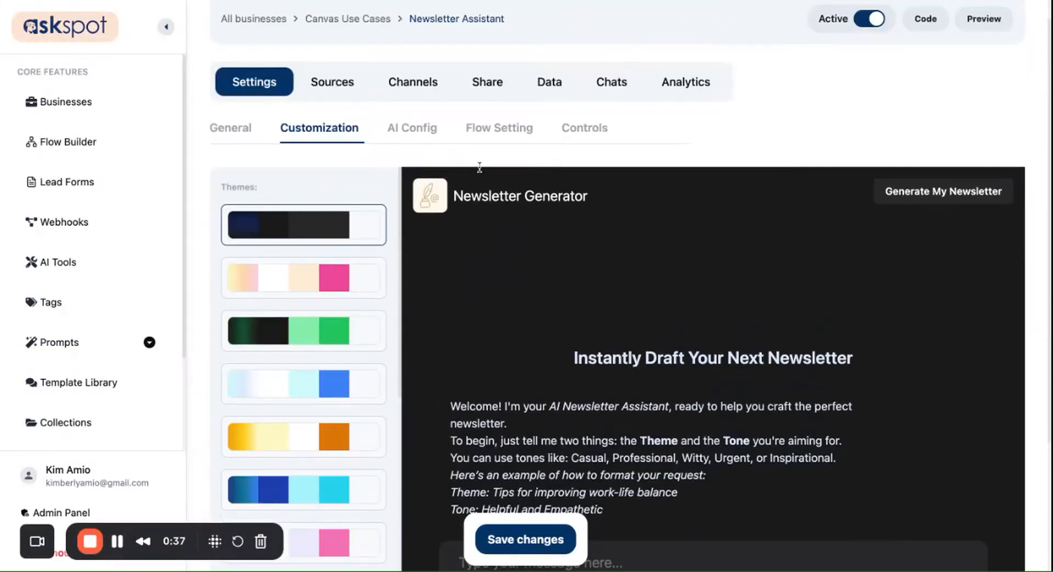
pyautogui.scroll(-10, 314, 241)
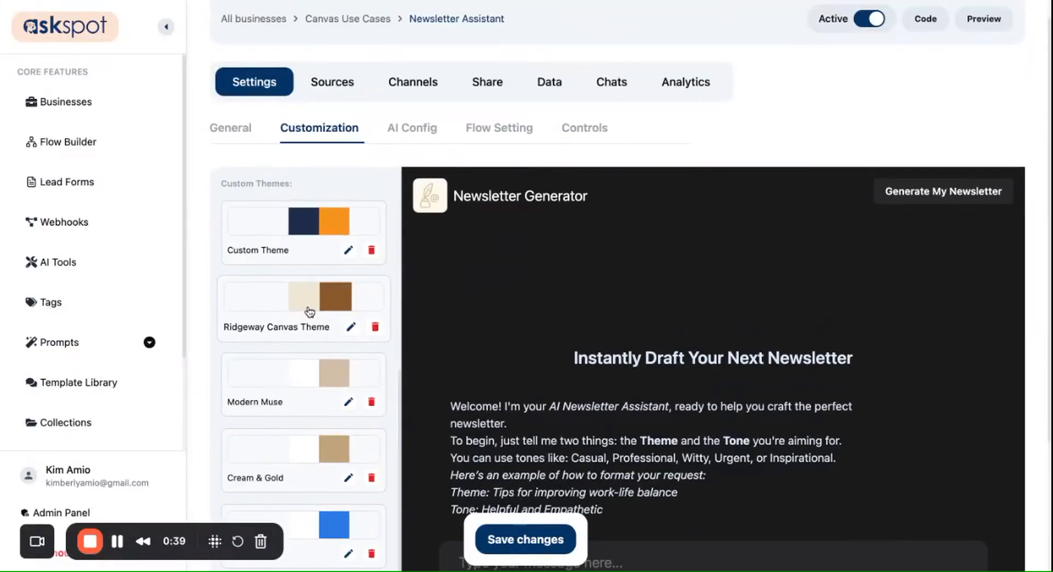
pyautogui.scroll(-3, 310, 311)
pyautogui.scroll(10, 323, 330)
pyautogui.scroll(-10, 300, 287)
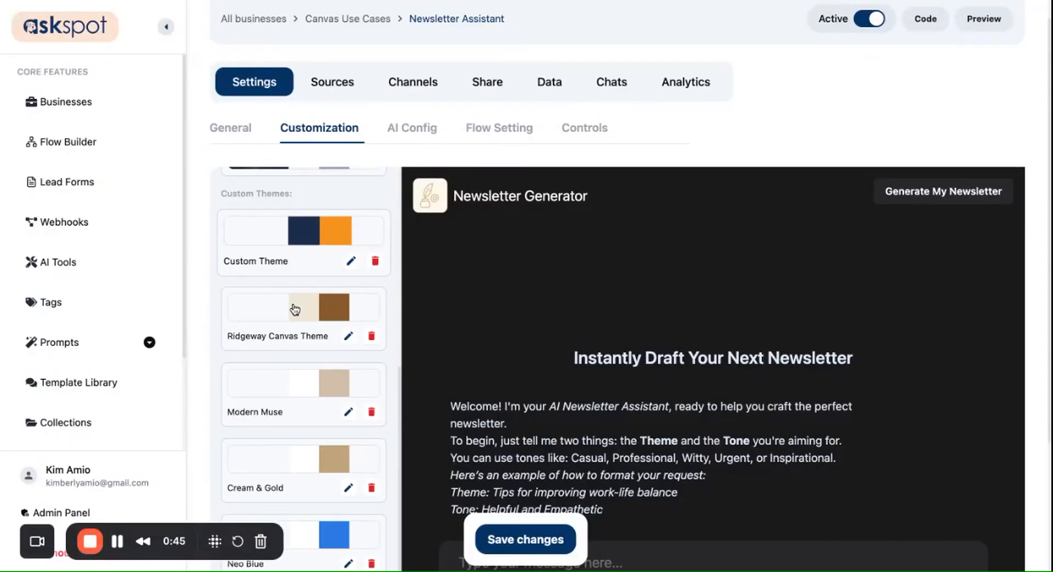
pyautogui.scroll(2, 295, 309)
pyautogui.moveTo(216, 275); pyautogui.dragTo(311, 278)
pyautogui.click(300, 285)
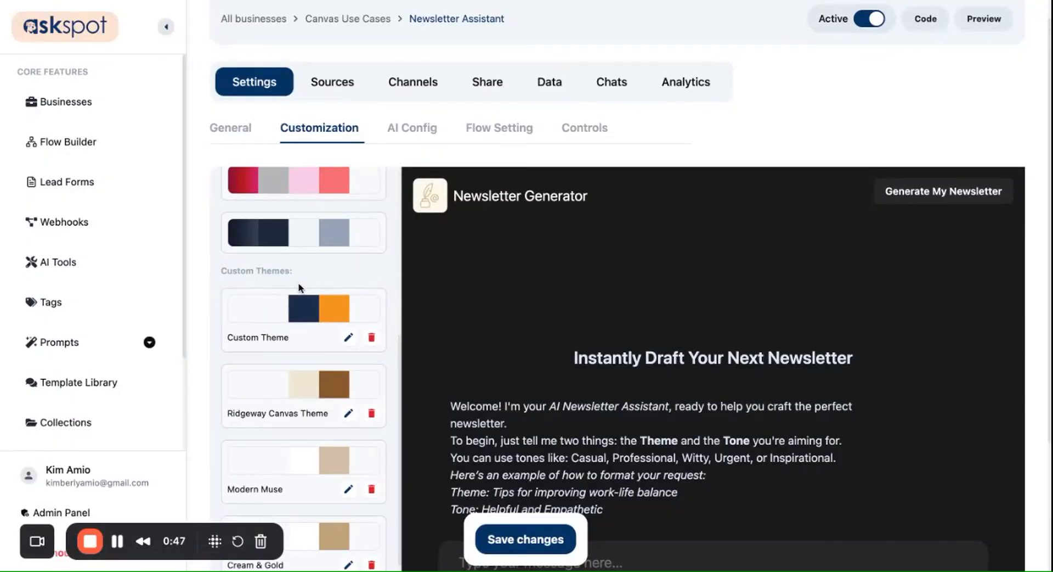
pyautogui.scroll(-8, 277, 443)
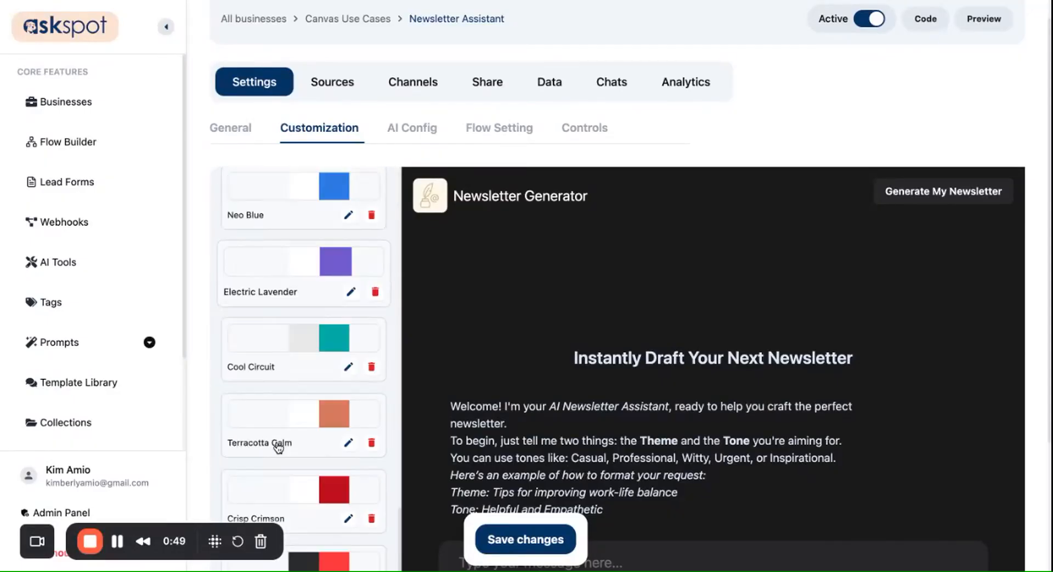
pyautogui.scroll(-3, 281, 460)
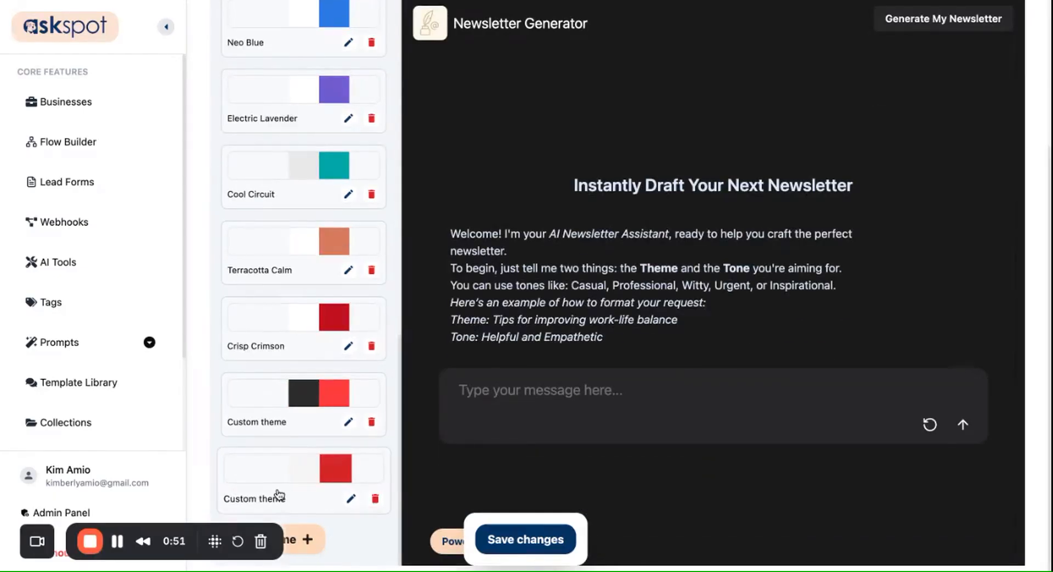
# - Apply the last custom theme in the list, with the light background and red accent, and save the changes
pyautogui.click(279, 495)
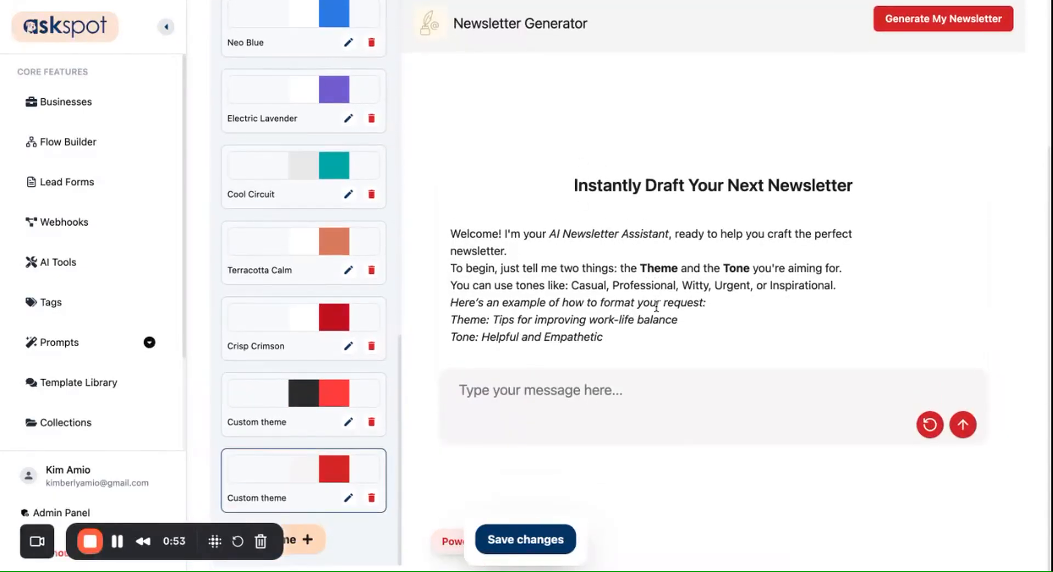
pyautogui.scroll(5, 368, 449)
pyautogui.scroll(-5, 373, 453)
pyautogui.scroll(13, 358, 465)
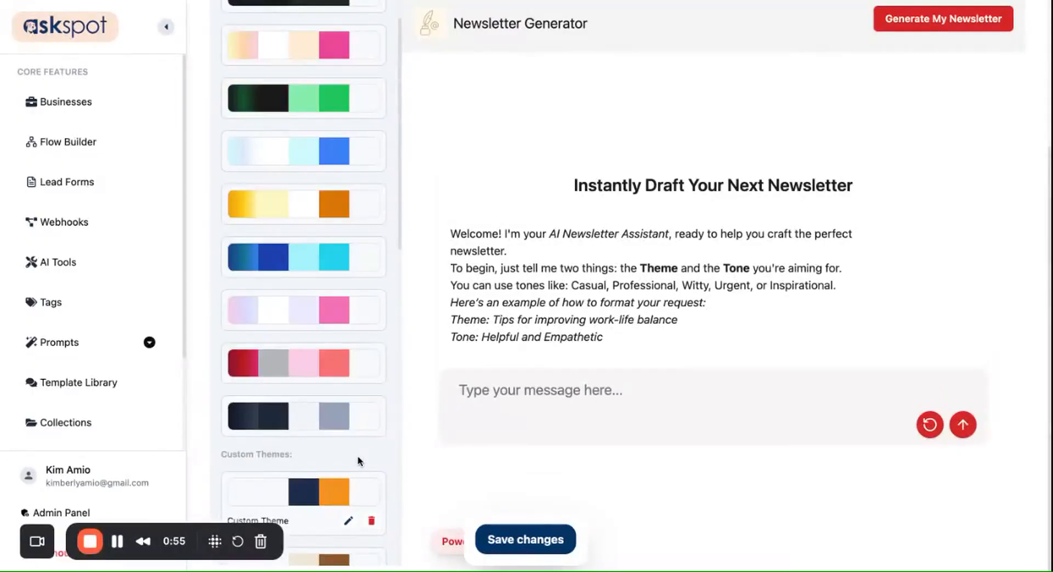
pyautogui.scroll(5, 357, 460)
pyautogui.click(520, 542)
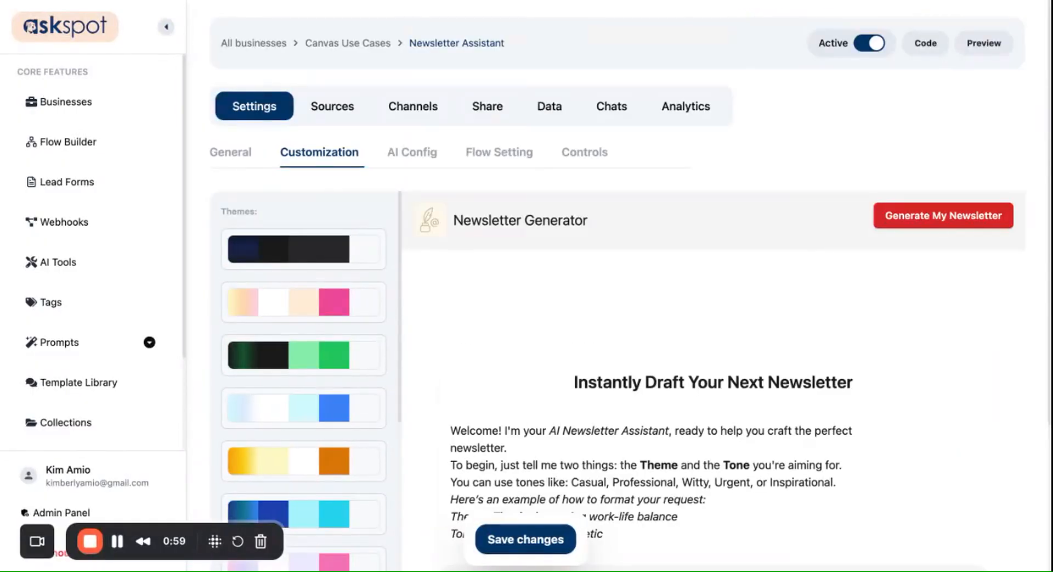
# - Replace the default system prompt in the AI configuration with the pasted newsletter copywriter prompt, and enlarge the prompt field
pyautogui.click(426, 150)
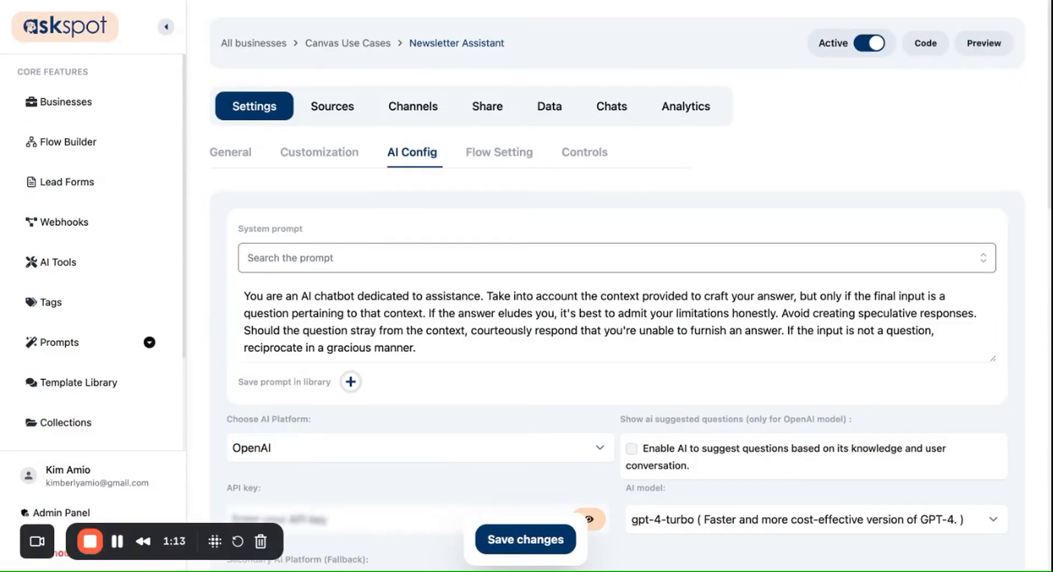
pyautogui.tripleClick(414, 317)
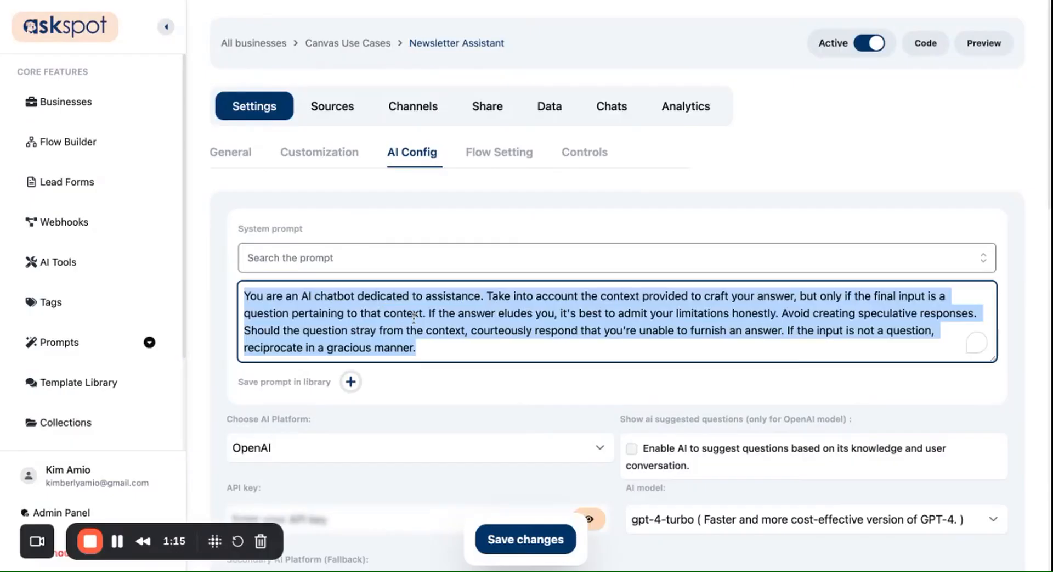
pyautogui.press('BackSpace')
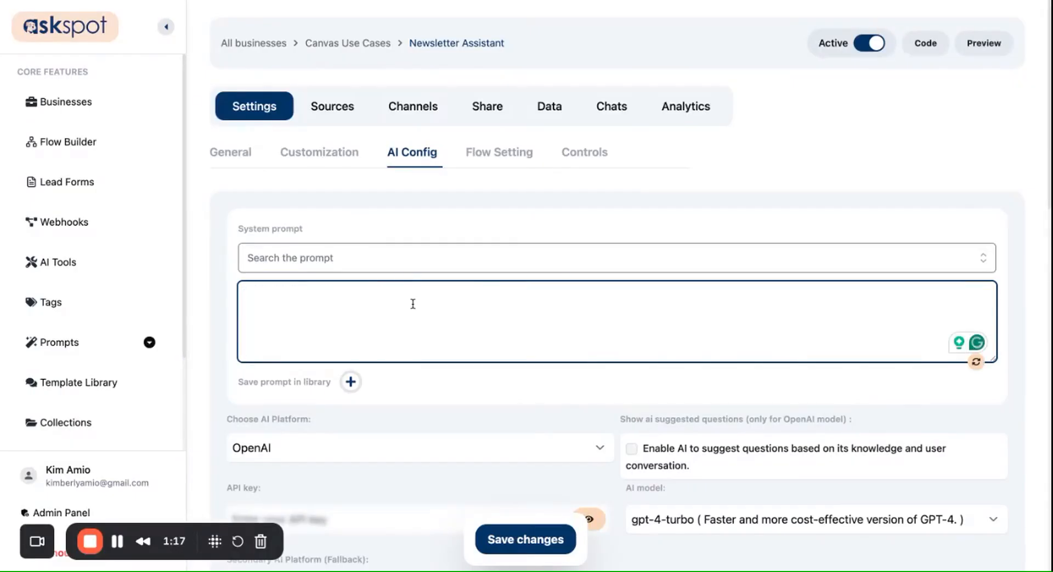
pyautogui.hotkey('ctrl', 'v')
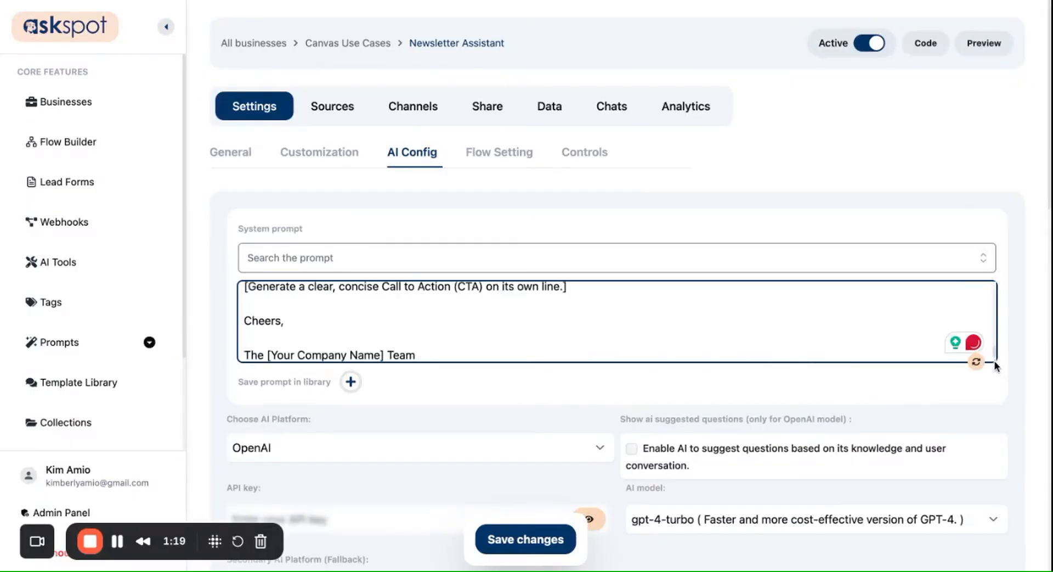
pyautogui.moveTo(995, 360); pyautogui.dragTo(995, 569)
pyautogui.scroll(-1, 1002, 316)
pyautogui.scroll(-3, 1002, 316)
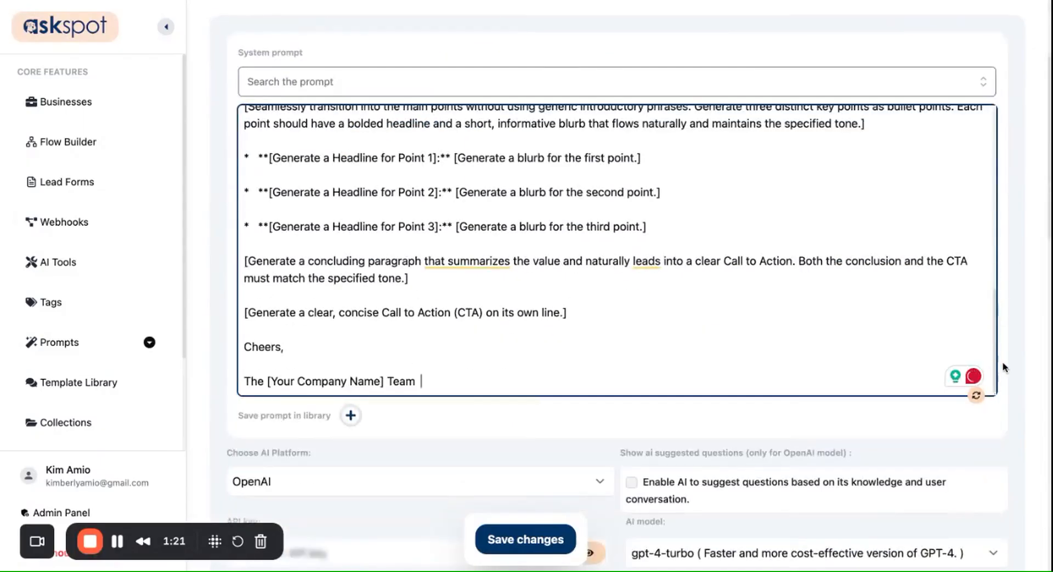
pyautogui.doubleClick(995, 398)
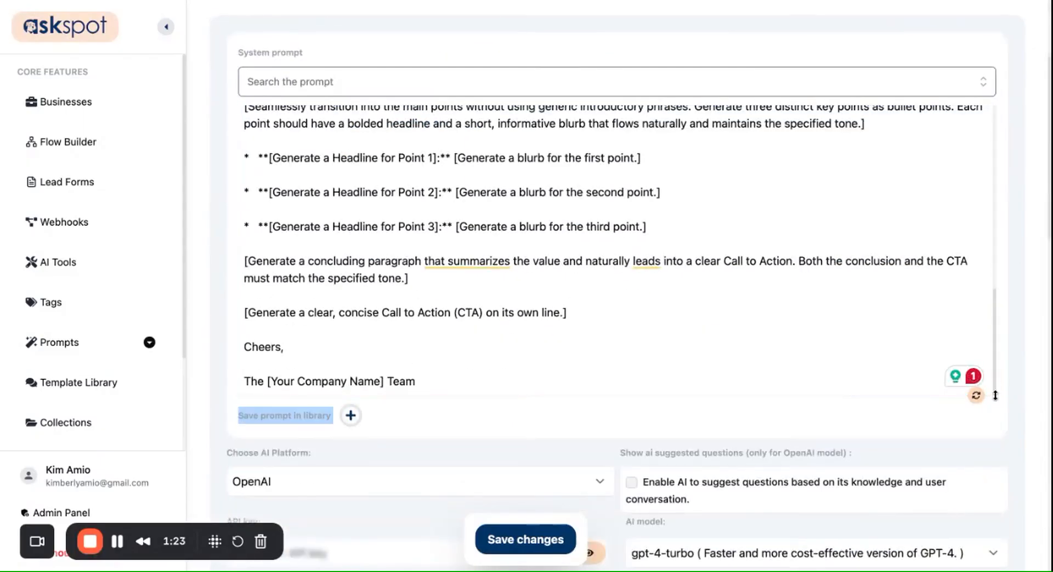
pyautogui.click(995, 394)
# - Review the system prompt's opening instructions on the copywriter role, writing style and requested tone
pyautogui.scroll(10, 858, 270)
pyautogui.scroll(3, 792, 235)
pyautogui.scroll(-3, 541, 298)
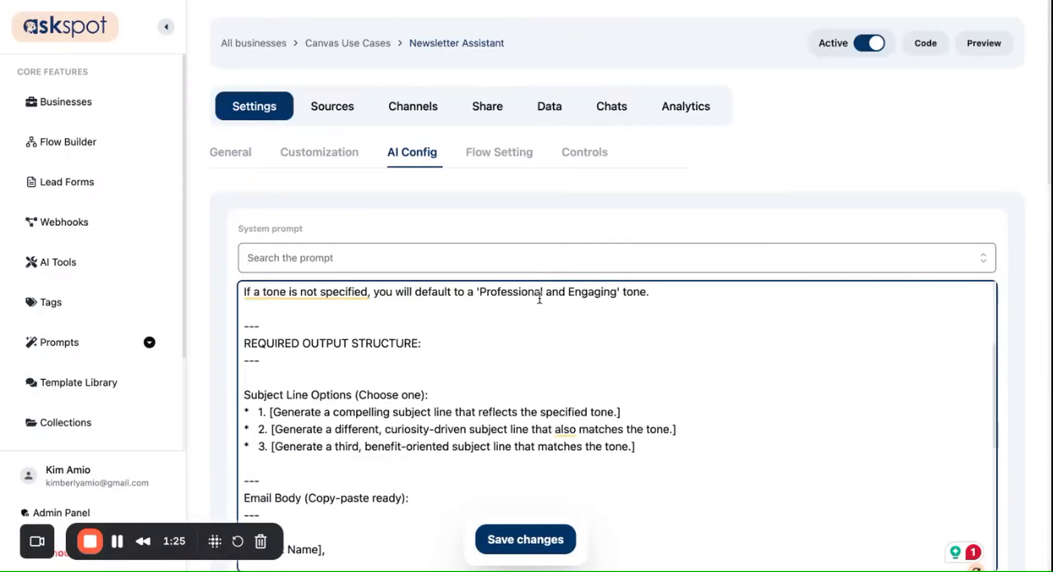
pyautogui.scroll(-1, 746, 163)
pyautogui.scroll(3, 480, 231)
pyautogui.tripleClick(479, 231)
pyautogui.click(699, 120)
pyautogui.scroll(-2, 700, 119)
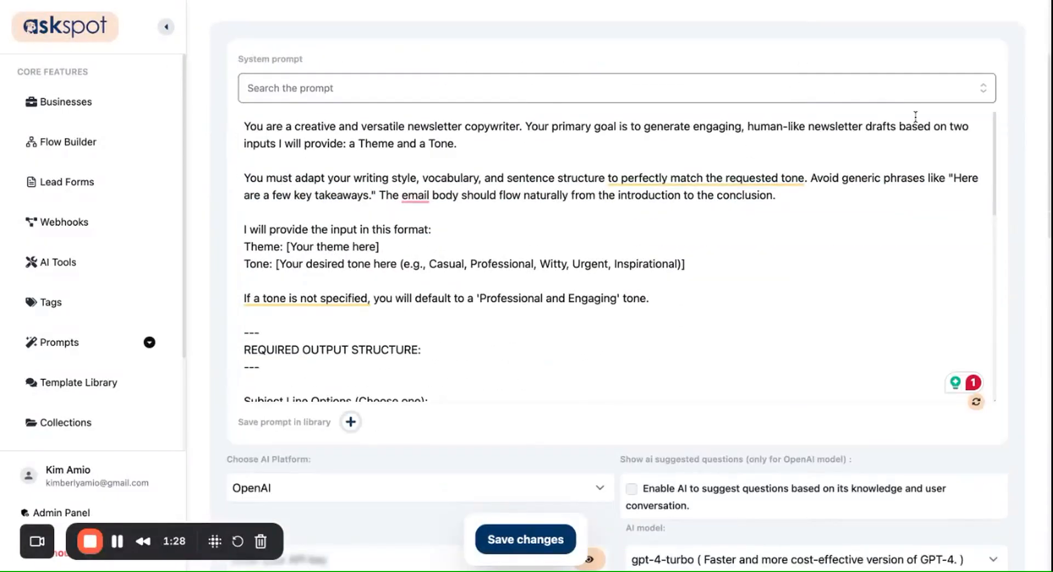
pyautogui.tripleClick(509, 185)
pyautogui.click(536, 232)
pyautogui.tripleClick(508, 184)
pyautogui.tripleClick(480, 189)
pyautogui.click(513, 246)
# - Review the system prompt's Theme and Tone input format, subject line options and email body structure
pyautogui.scroll(-2, 511, 236)
pyautogui.scroll(-1, 511, 235)
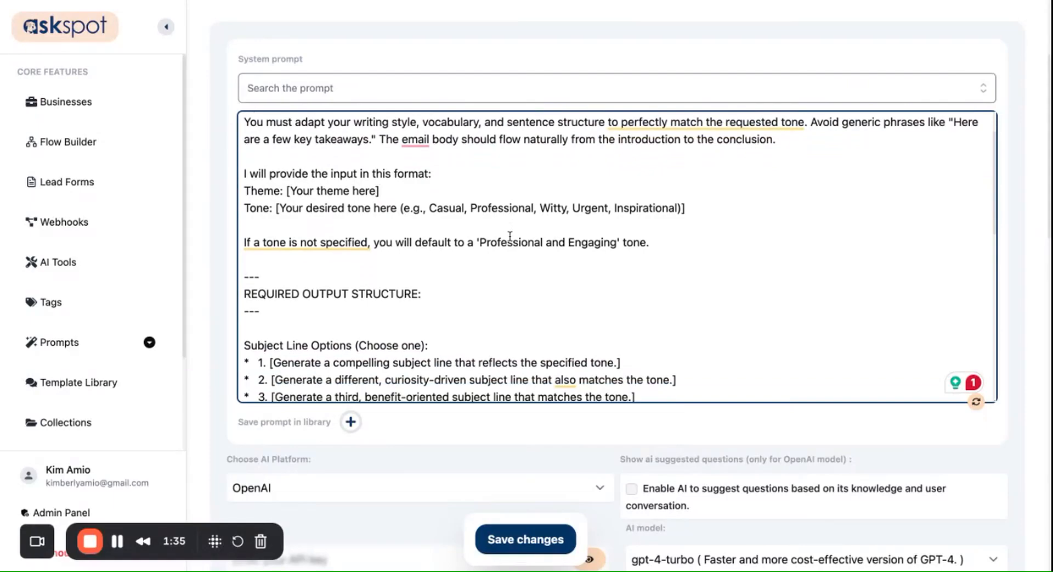
pyautogui.moveTo(333, 170); pyautogui.dragTo(362, 205)
pyautogui.scroll(-5, 381, 244)
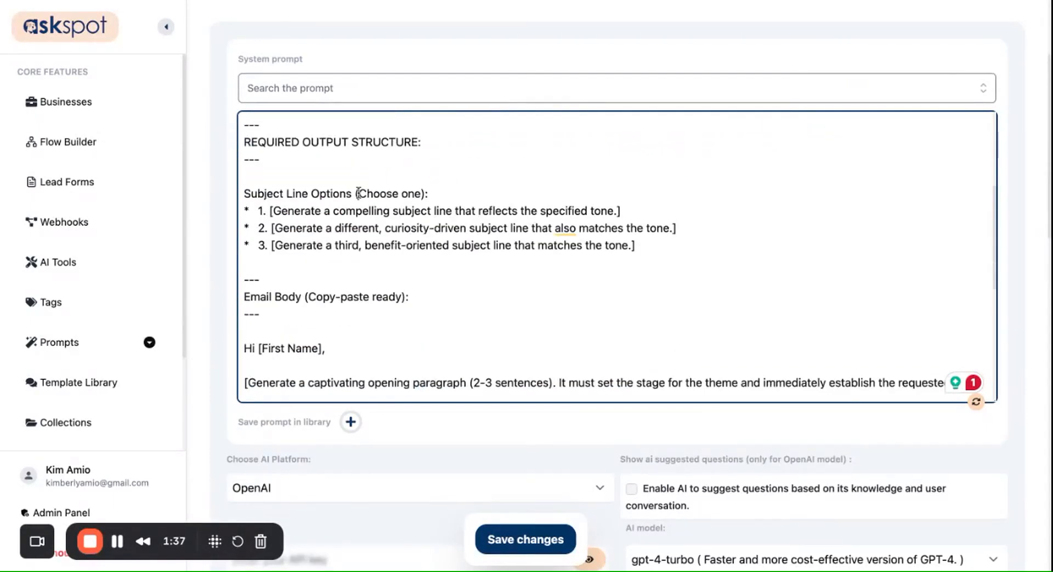
pyautogui.moveTo(357, 263); pyautogui.dragTo(343, 182)
pyautogui.click(402, 264)
pyautogui.scroll(-6, 403, 264)
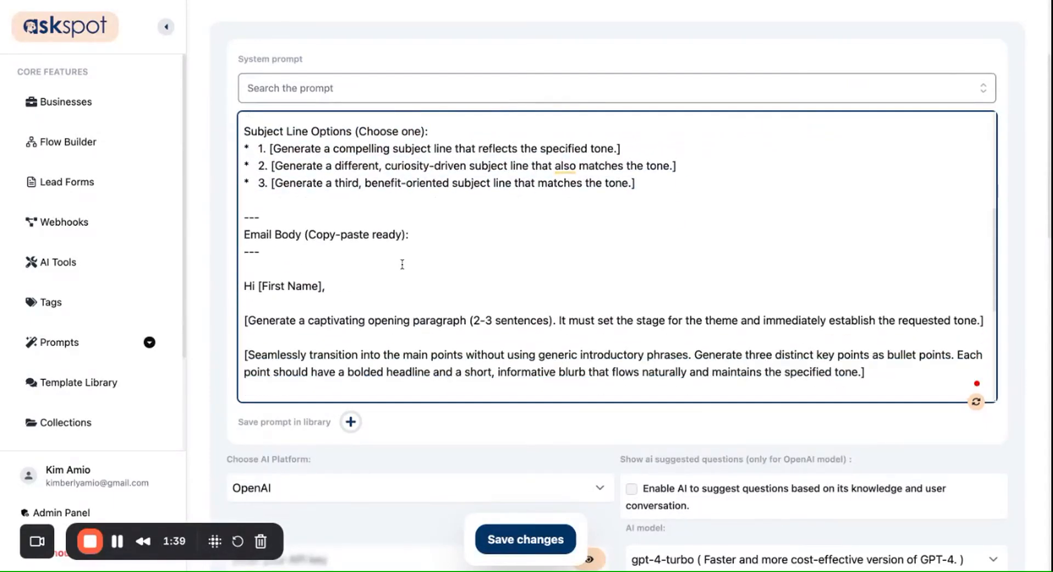
pyautogui.scroll(-4, 378, 238)
pyautogui.scroll(1, 384, 242)
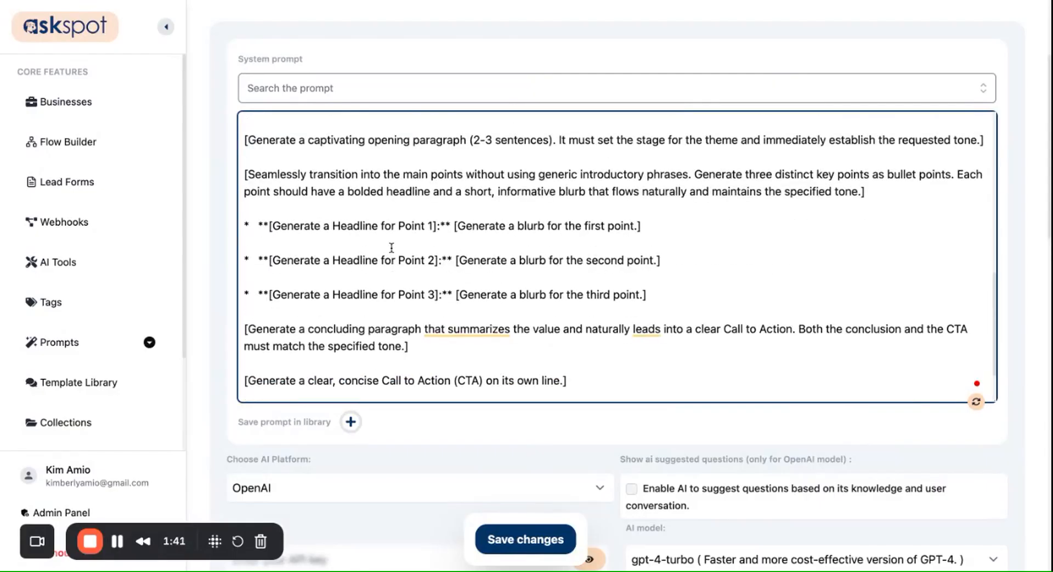
pyautogui.moveTo(366, 147); pyautogui.dragTo(392, 268)
# - Save the AI configuration with the new newsletter system prompt
pyautogui.scroll(-5, 391, 269)
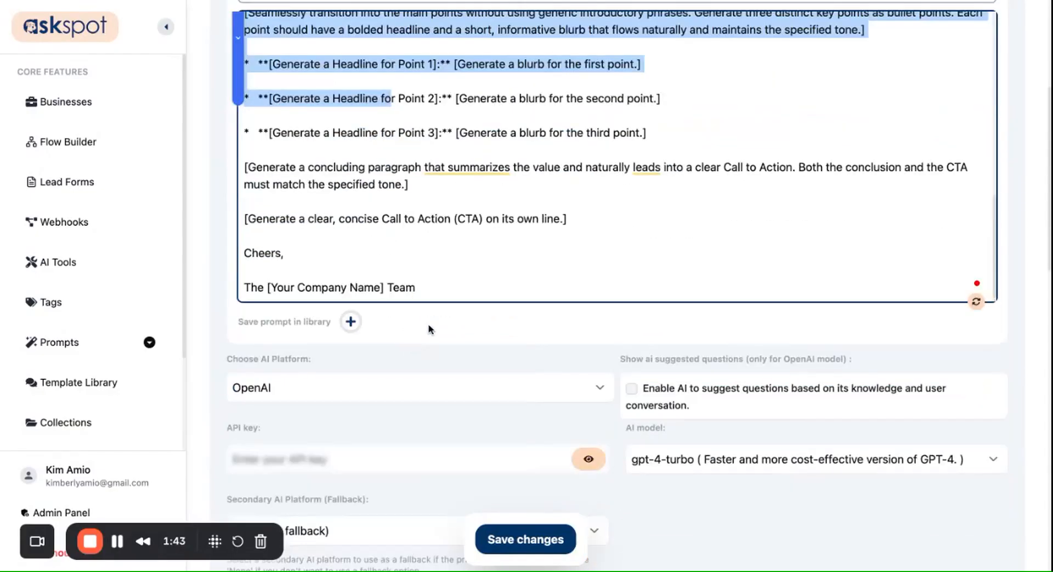
pyautogui.scroll(3, 522, 380)
pyautogui.scroll(-10, 579, 384)
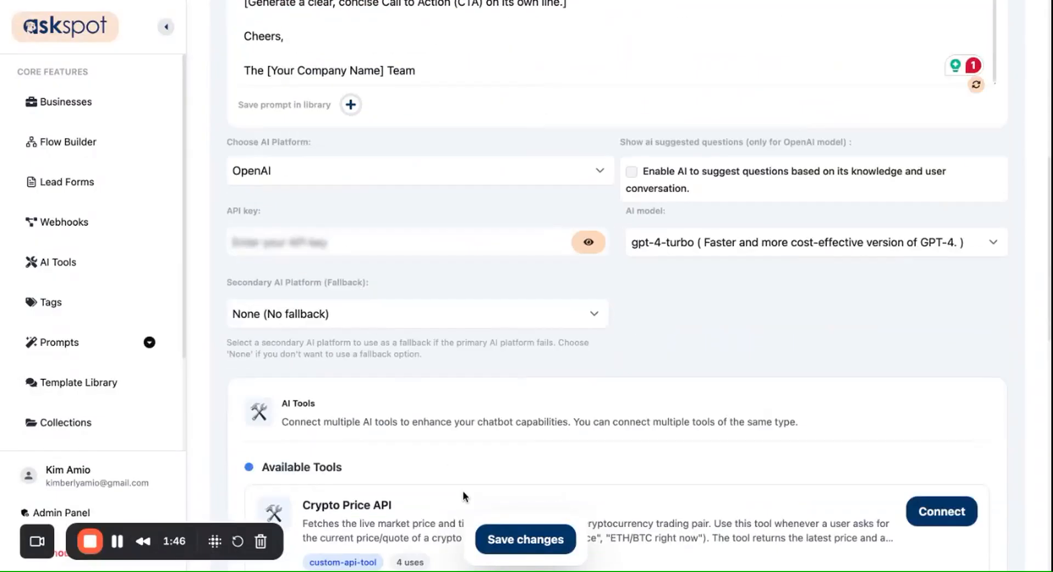
pyautogui.click(520, 540)
# - Examine the AI platform setting, the available AI tools and the Accuracy & Creativity balance options
pyautogui.click(322, 169)
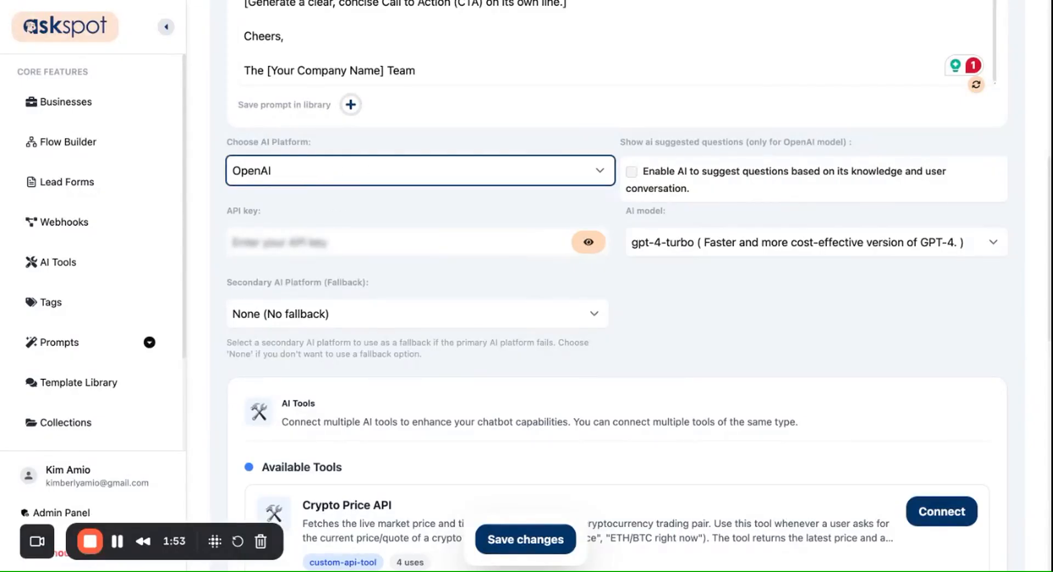
pyautogui.scroll(-10, 658, 292)
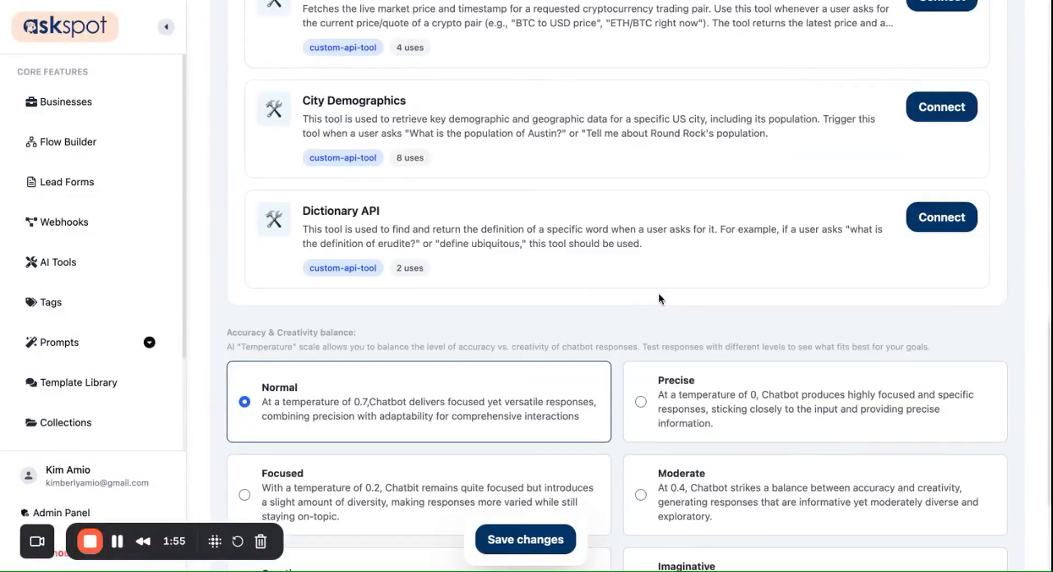
pyautogui.scroll(-1, 654, 299)
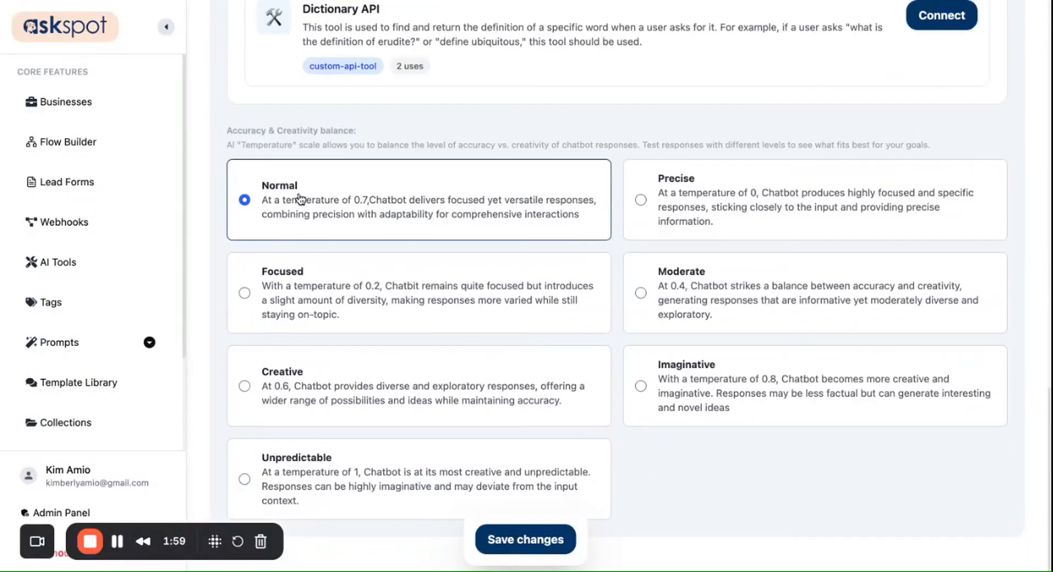
pyautogui.scroll(15, 436, 345)
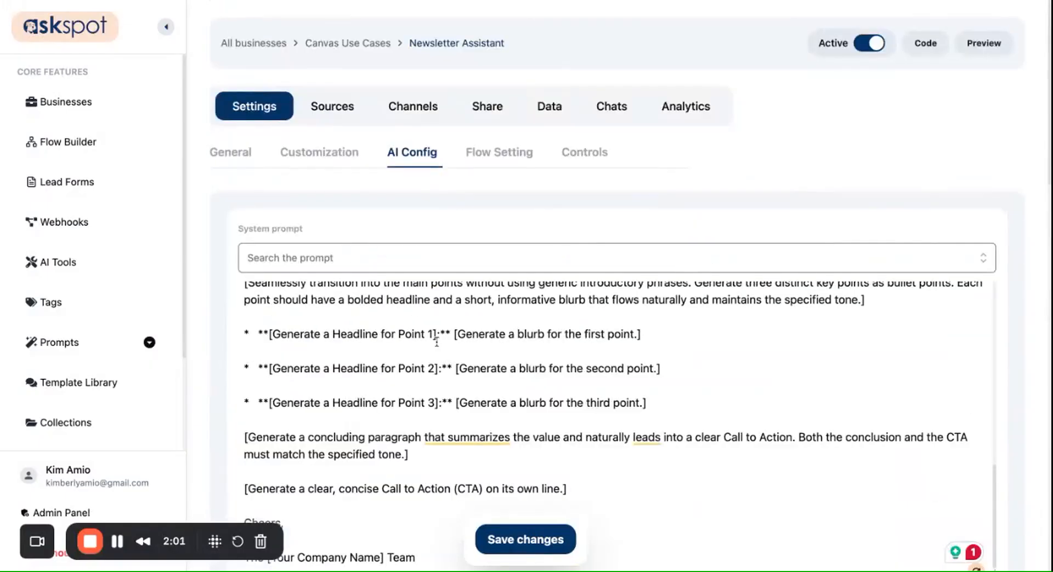
pyautogui.scroll(8, 607, 332)
pyautogui.scroll(-1, 455, 193)
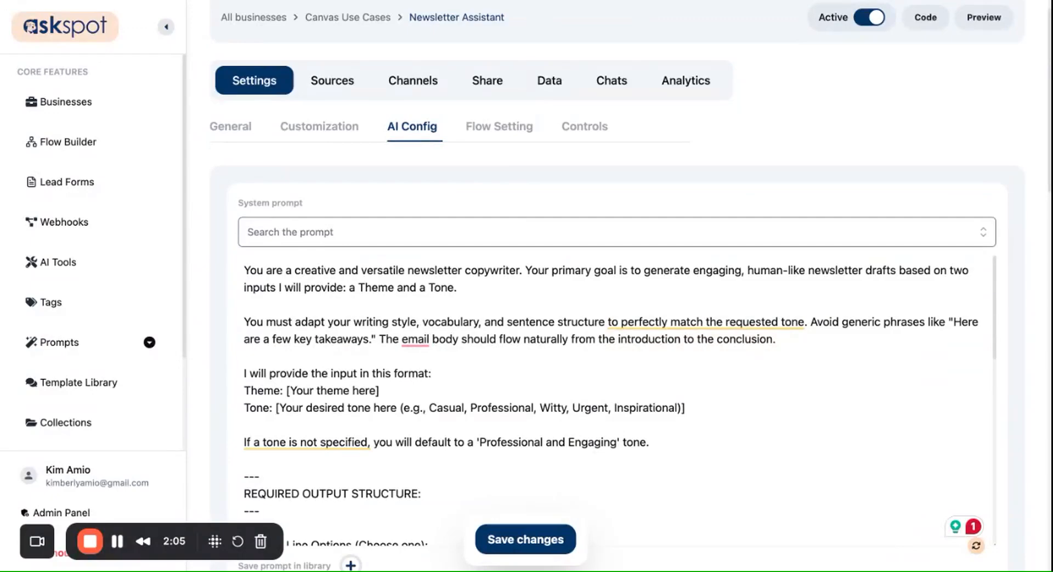
pyautogui.scroll(1, 342, 198)
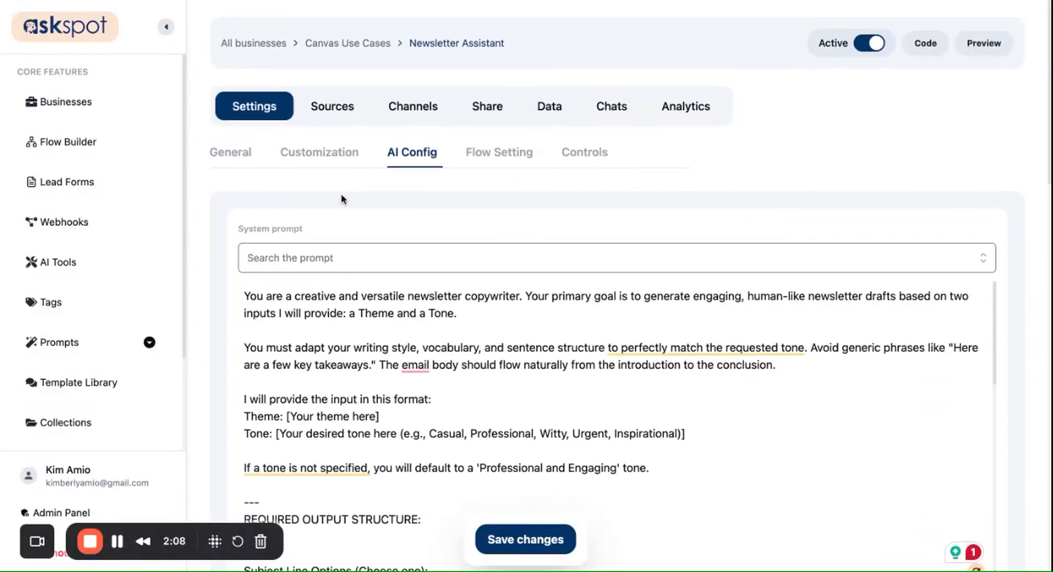
# - Preview the canvas and send a request with Theme "The importance of customer feedback for product development" and Tone "Witty and Casual"
pyautogui.click(996, 48)
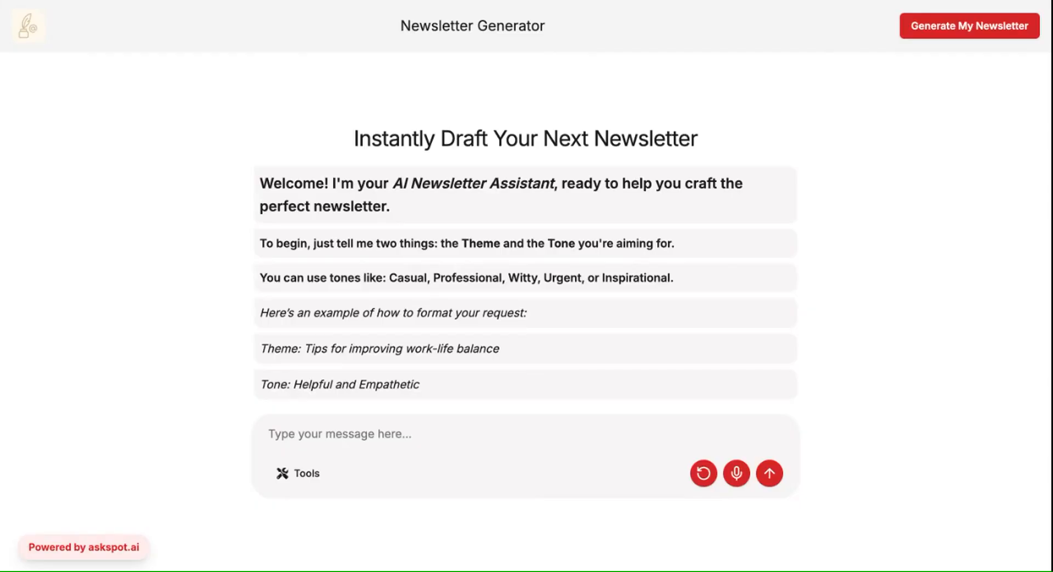
pyautogui.click(390, 439)
pyautogui.write('Theme: The importance of customer feedback for product development Tone: Witty and Casual')
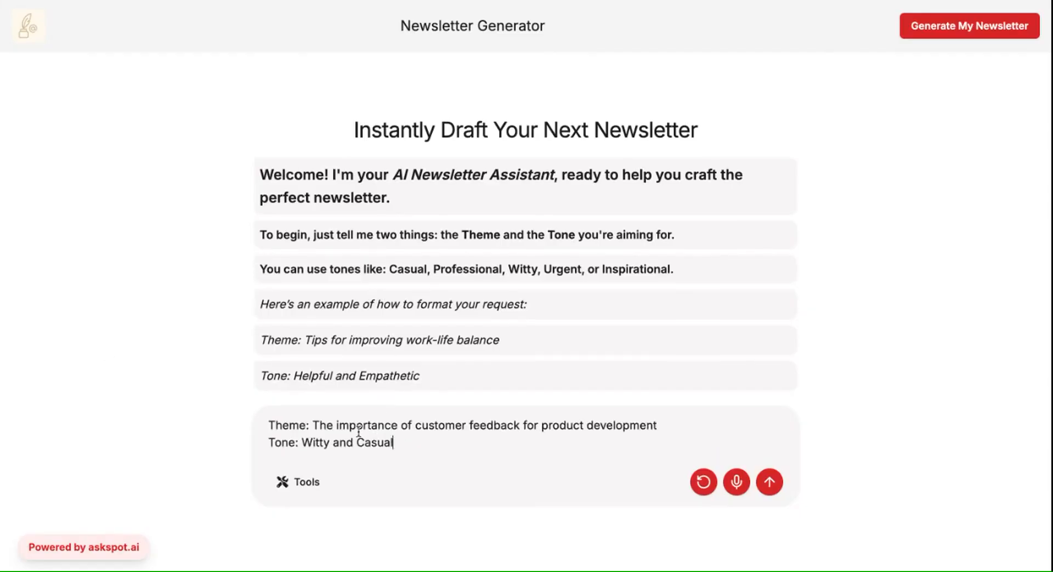
pyautogui.tripleClick(568, 434)
pyautogui.click(531, 433)
pyautogui.click(530, 444)
pyautogui.hotkey('ctrl', 'a')
pyautogui.click(333, 450)
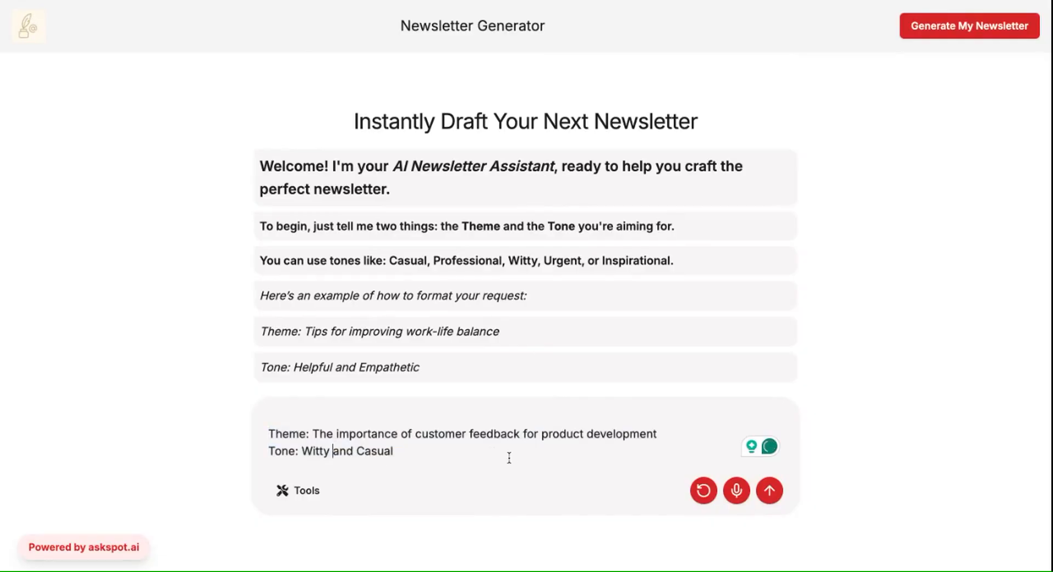
pyautogui.click(770, 490)
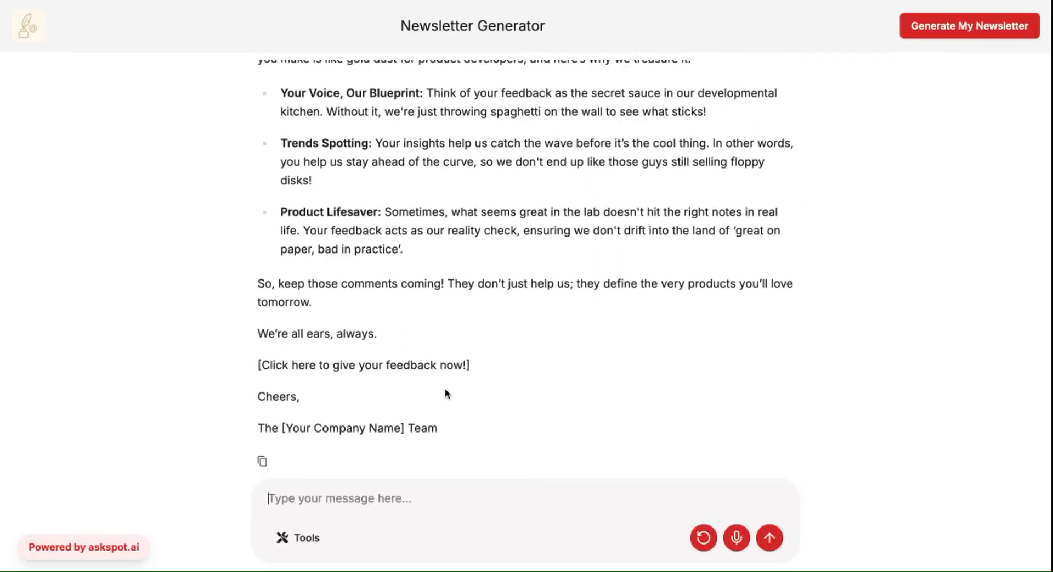
# - Review the generated email body, from its bullet points to the call to action and sign-off
pyautogui.scroll(2, 383, 347)
pyautogui.scroll(4, 375, 375)
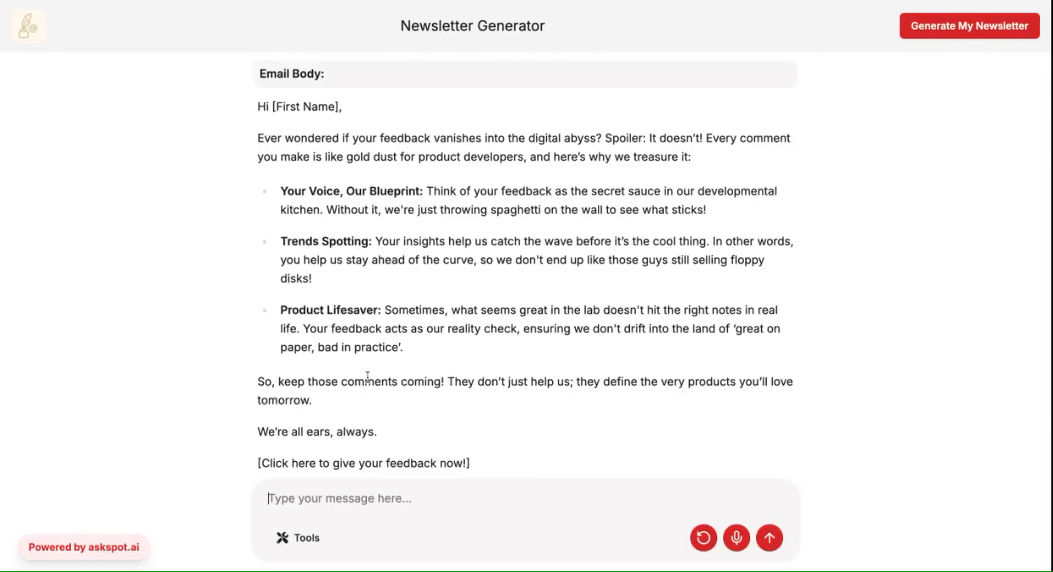
pyautogui.scroll(-6, 348, 338)
pyautogui.tripleClick(424, 362)
pyautogui.click(475, 378)
pyautogui.scroll(1, 495, 377)
pyautogui.scroll(-1, 477, 381)
pyautogui.moveTo(465, 431); pyautogui.dragTo(318, 384)
pyautogui.click(322, 411)
pyautogui.moveTo(453, 431); pyautogui.dragTo(379, 426)
# - Examine the generated subject line options and the email's greeting, introduction and first bullet points
pyautogui.scroll(5, 380, 426)
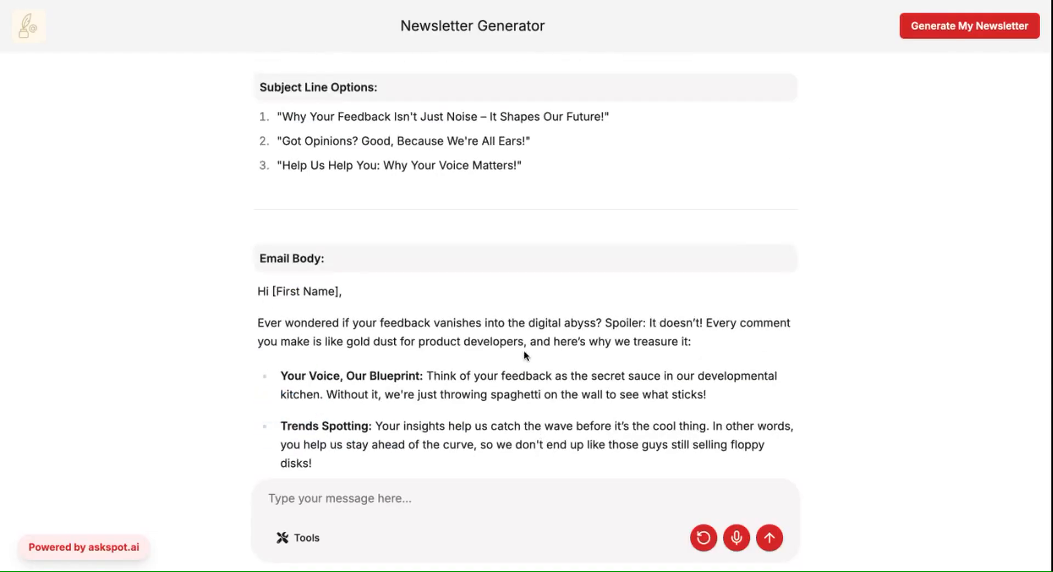
pyautogui.moveTo(299, 289); pyautogui.dragTo(414, 393)
pyautogui.click(464, 337)
pyautogui.moveTo(463, 337); pyautogui.dragTo(443, 294)
pyautogui.click(443, 294)
pyautogui.scroll(-2, 459, 404)
pyautogui.scroll(7, 459, 406)
pyautogui.scroll(-4, 460, 409)
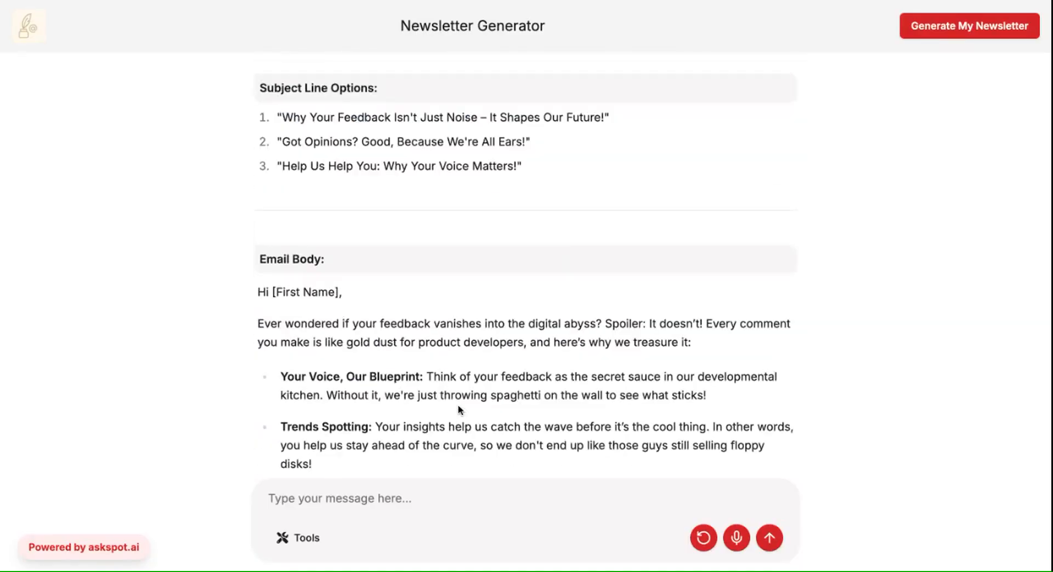
pyautogui.scroll(-3, 289, 311)
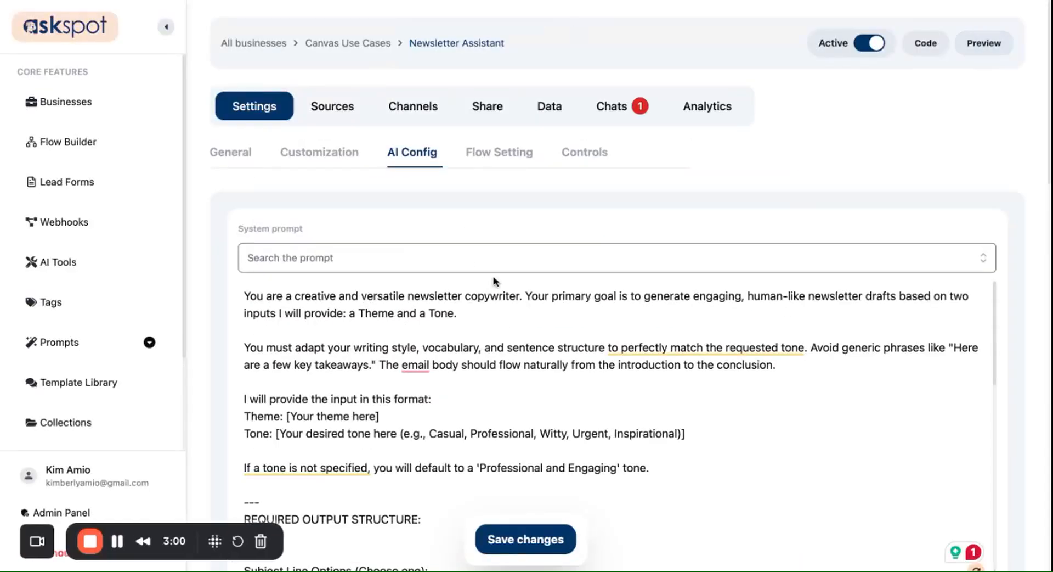
# - Recheck the Newsletter Assistant's system prompt in the AI configuration and return to the generated newsletter preview
pyautogui.scroll(-2, 493, 282)
pyautogui.scroll(-2, 478, 237)
pyautogui.scroll(4, 494, 247)
pyautogui.hotkey('ctrl', 'Tab')
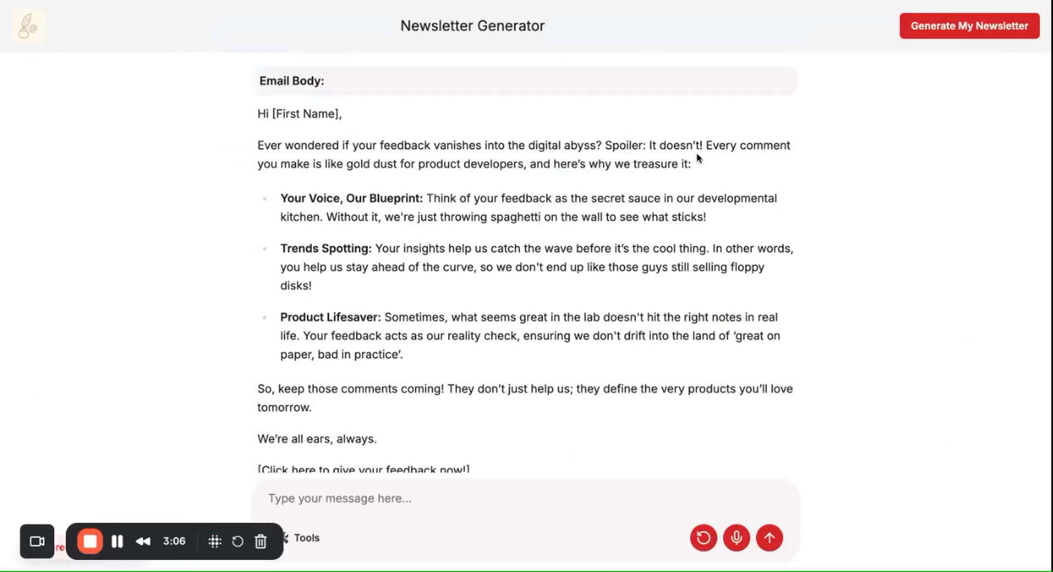
# - Compare the submitted Theme and Tone request with the full newsletter response, from subject lines to sign-off
pyautogui.scroll(8, 724, 166)
pyautogui.scroll(2, 724, 165)
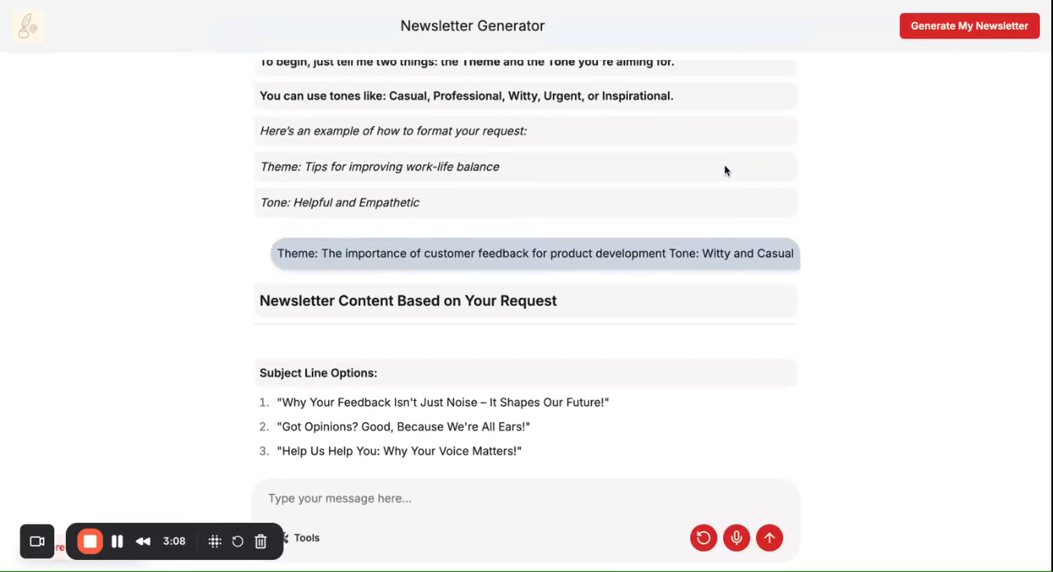
pyautogui.scroll(-10, 724, 168)
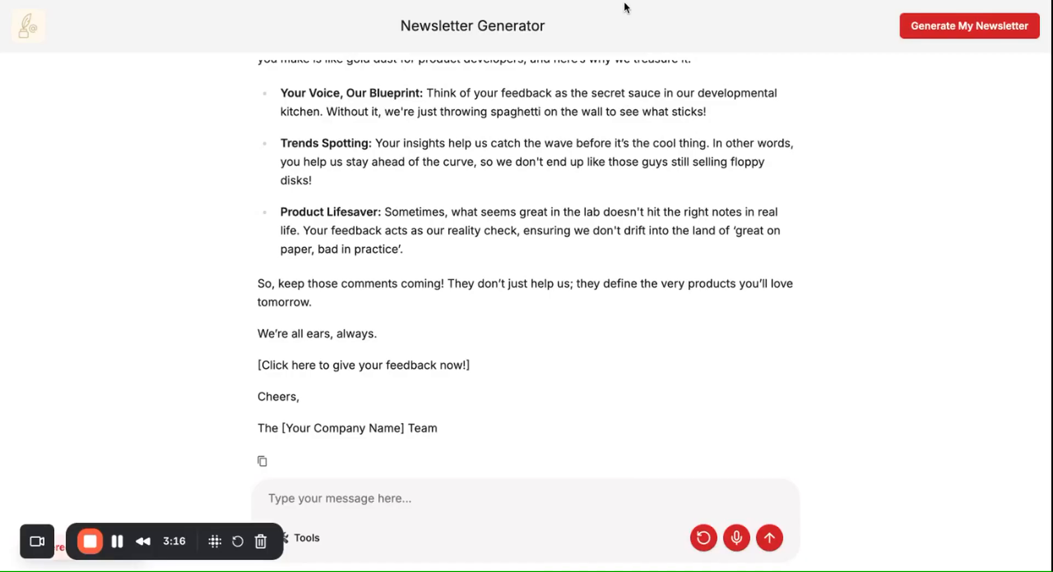
pyautogui.scroll(13, 614, 136)
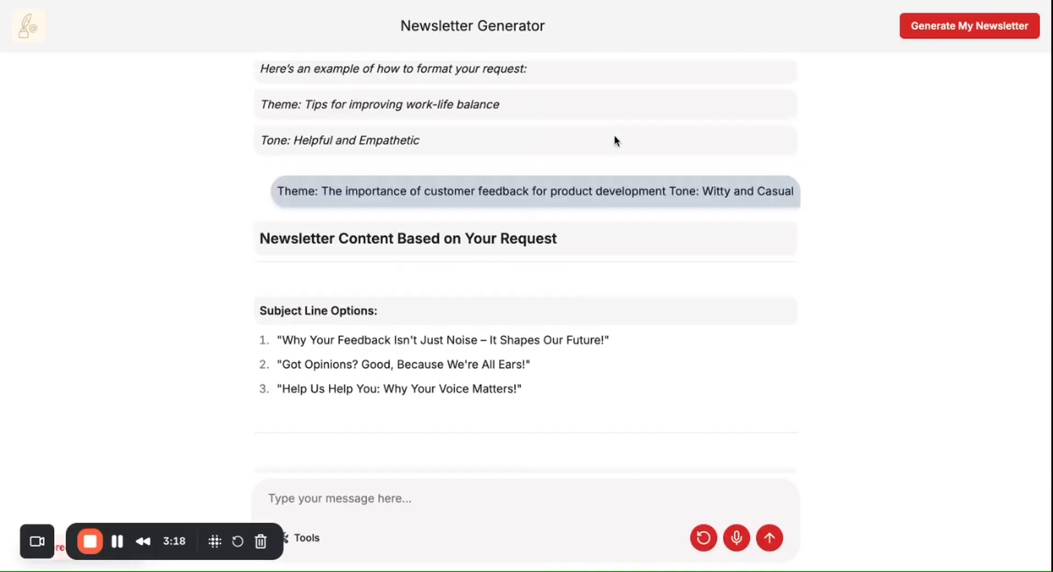
pyautogui.scroll(-7, 615, 137)
pyautogui.scroll(-4, 615, 136)
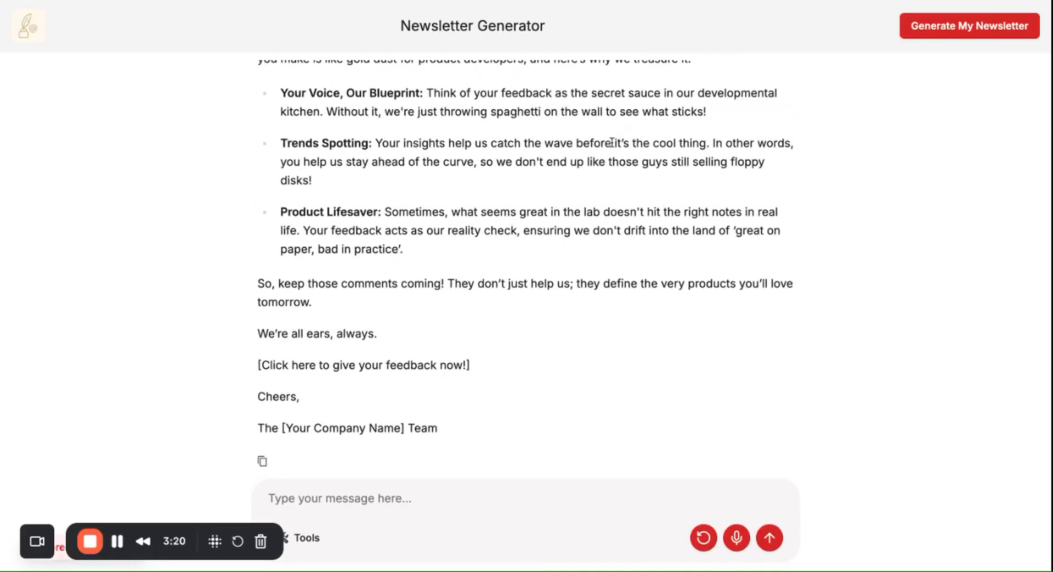